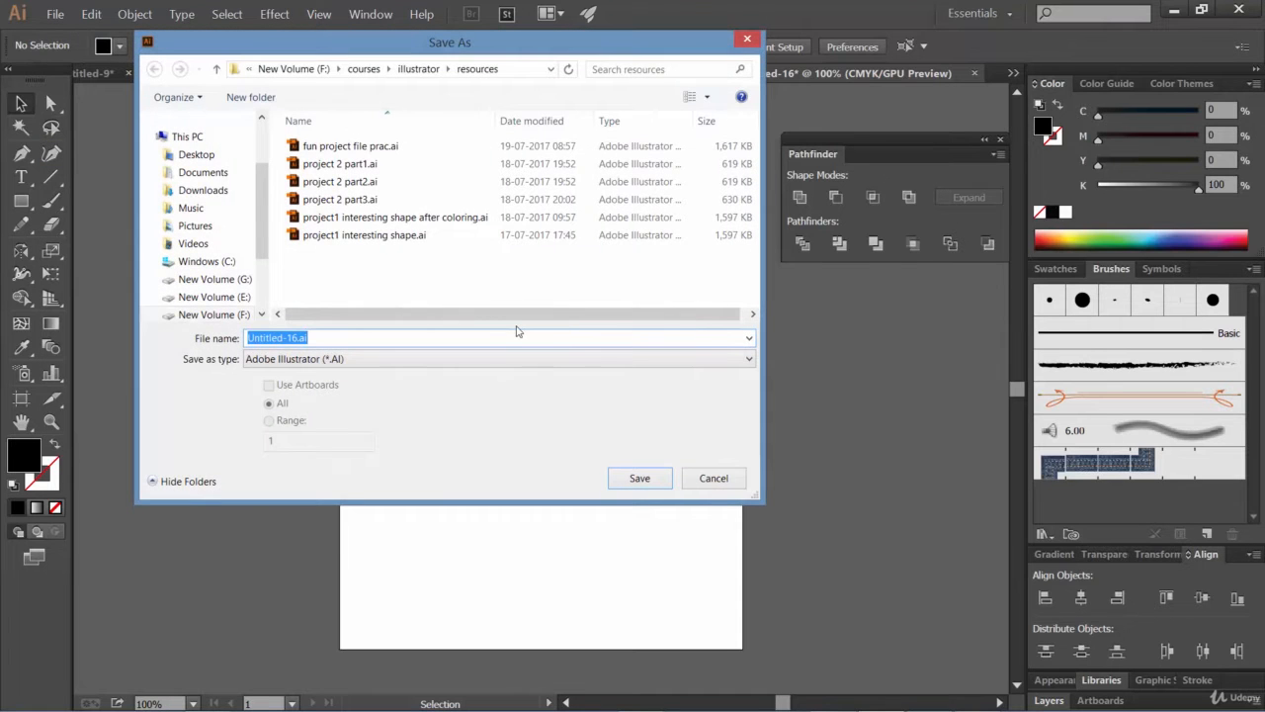
Save the document as logo1 in Adobe Illustrator format with the default Illustrator CC options
{"action": "key", "text": "BackSpace"}
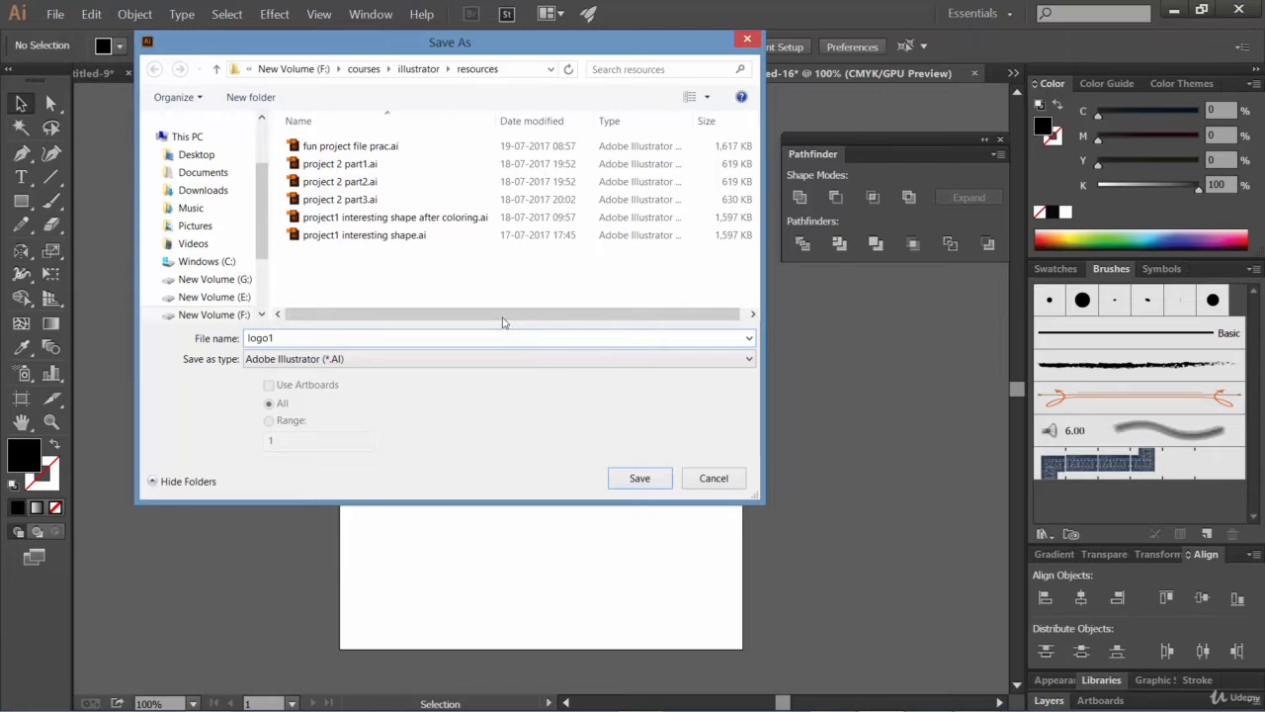
{"action": "left_click", "coordinate": [641, 479]}
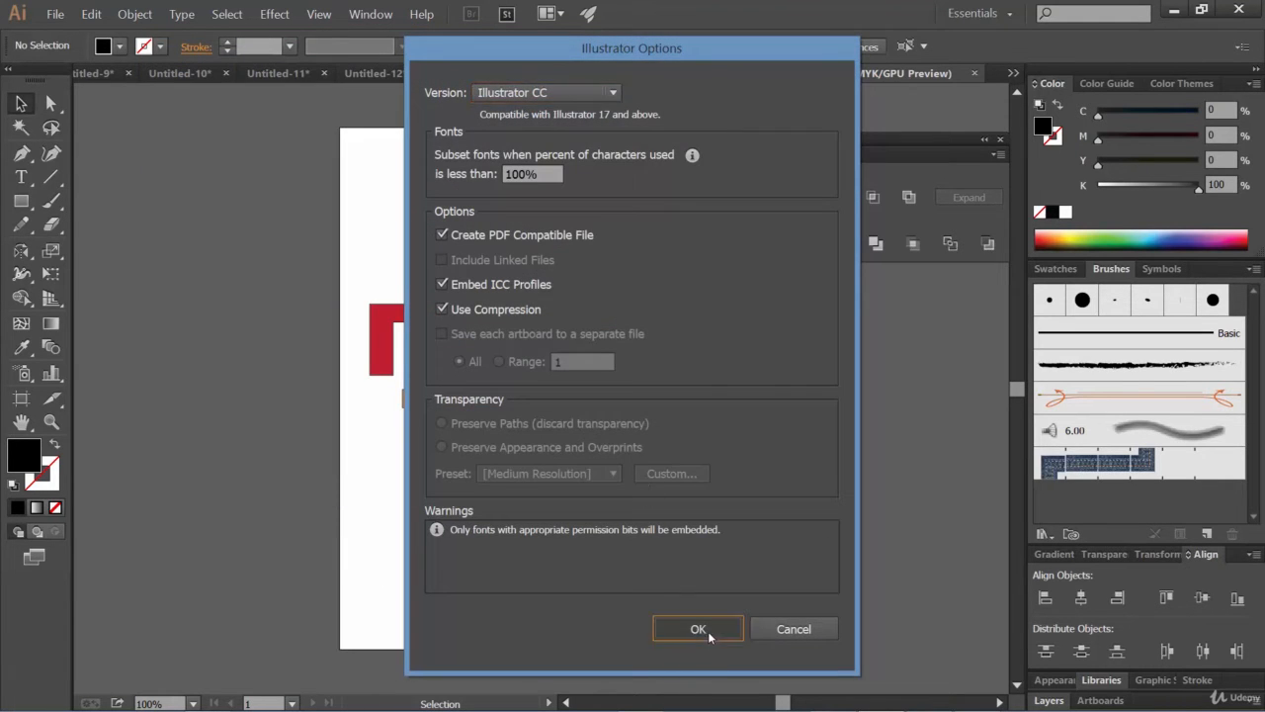
{"action": "left_click", "coordinate": [704, 634]}
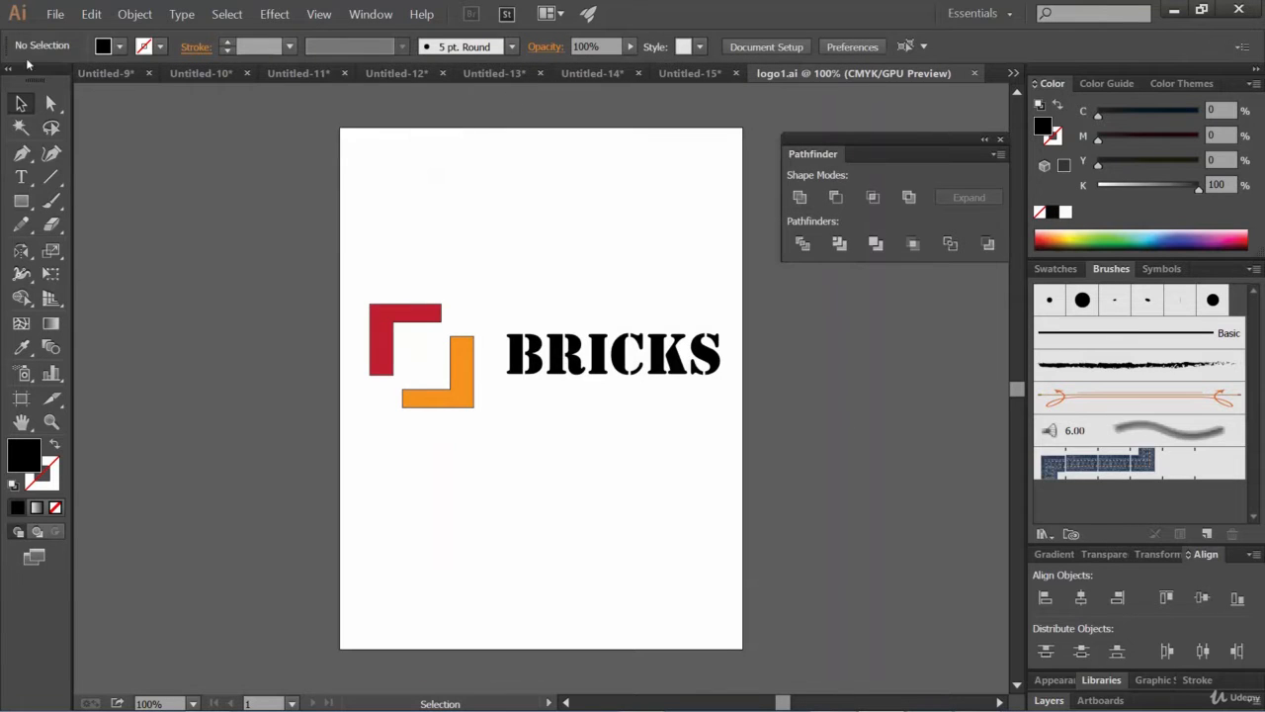
Create a new Letter-size document using the Print profile with one artboard
{"action": "left_click", "coordinate": [55, 14]}
{"action": "left_click", "coordinate": [71, 35]}
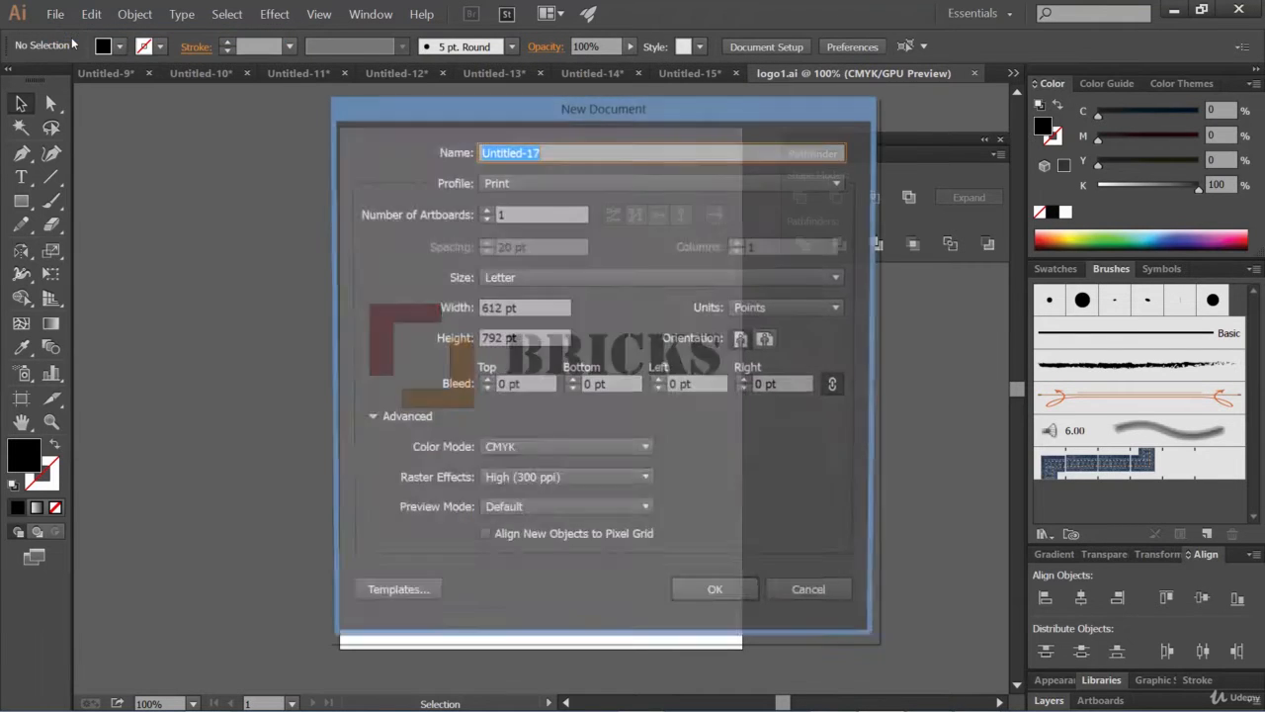
{"action": "left_click", "coordinate": [729, 601]}
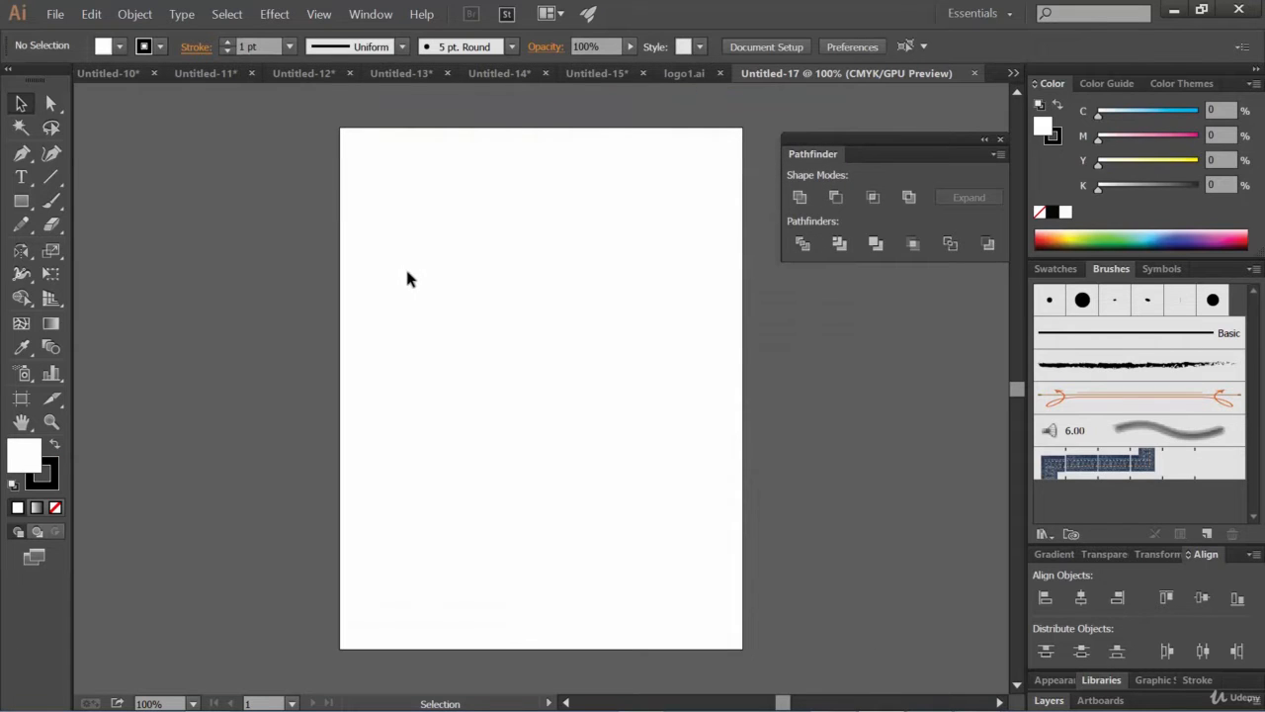
Draw a circle with the Ellipse tool in the artboard's upper left area and fill it with orange
{"action": "left_click", "coordinate": [22, 201]}
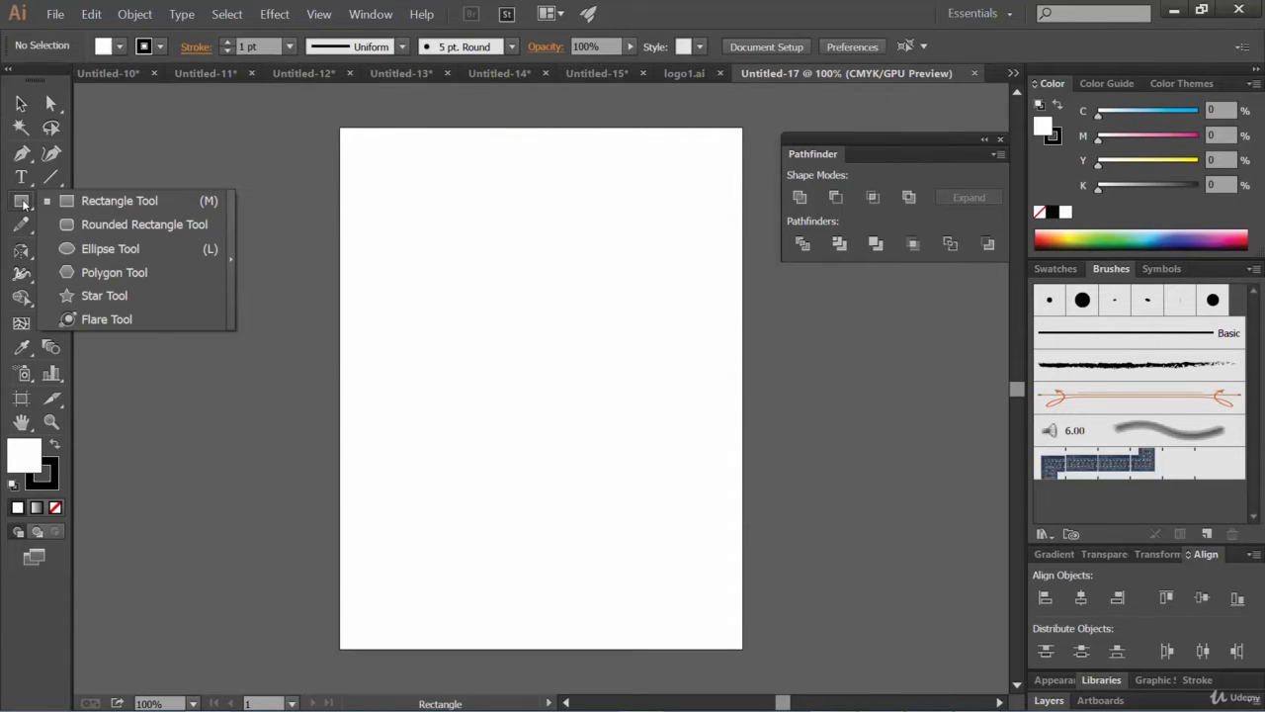
{"action": "left_click", "coordinate": [126, 254]}
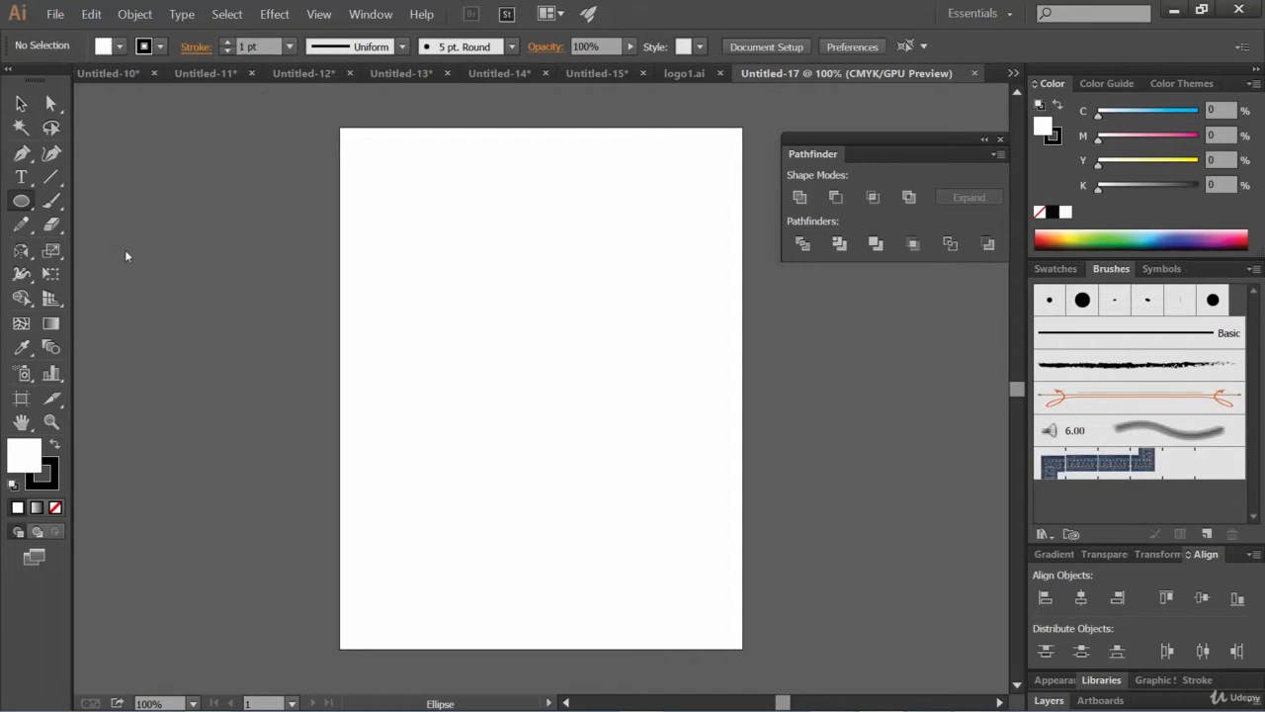
{"action": "left_click_drag", "start_coordinate": [404, 244], "coordinate": [506, 350]}
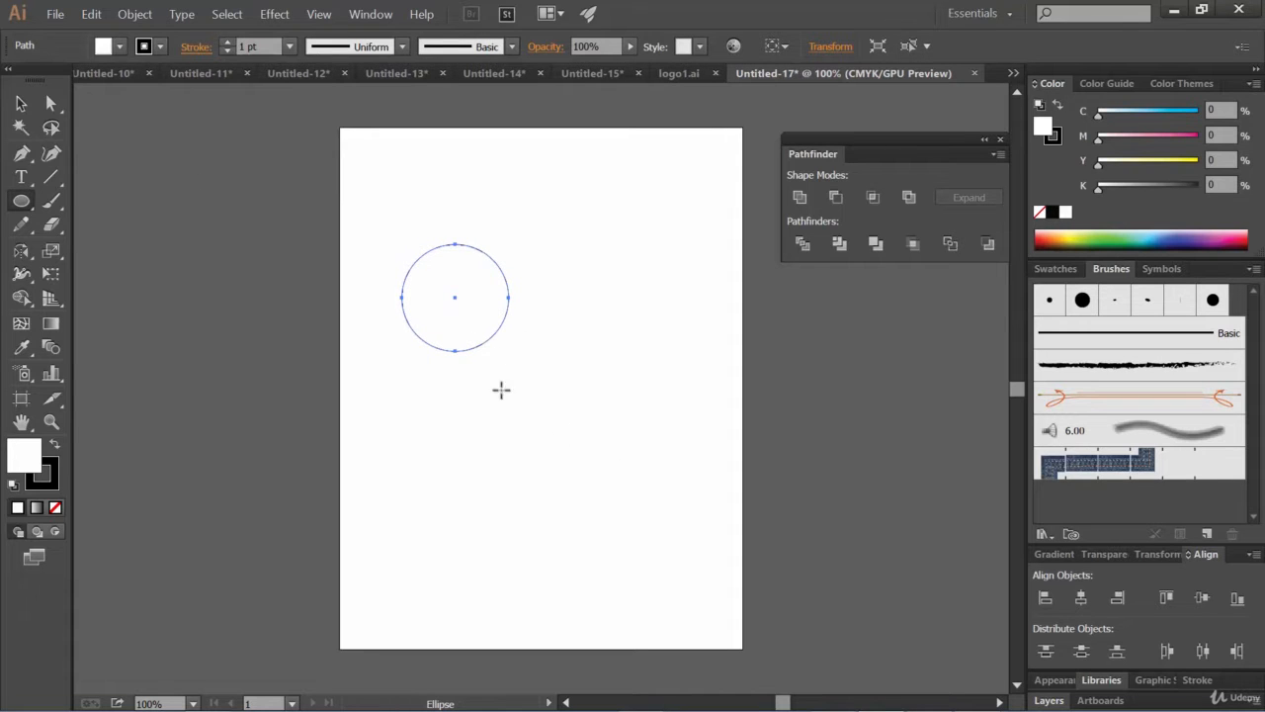
{"action": "left_click", "coordinate": [119, 46]}
{"action": "left_click", "coordinate": [193, 79]}
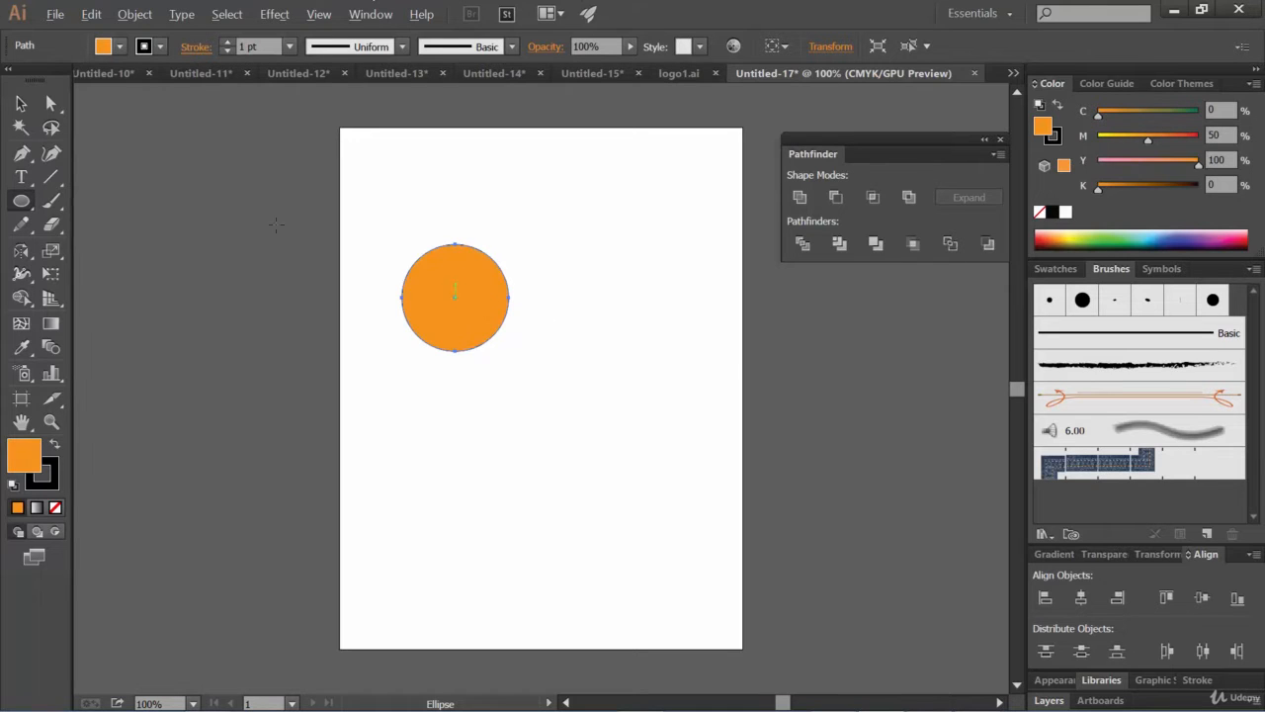
Duplicate the orange circle diagonally down to the right so both overlap, and split them with Pathfinder Divide
{"action": "left_click", "coordinate": [27, 107]}
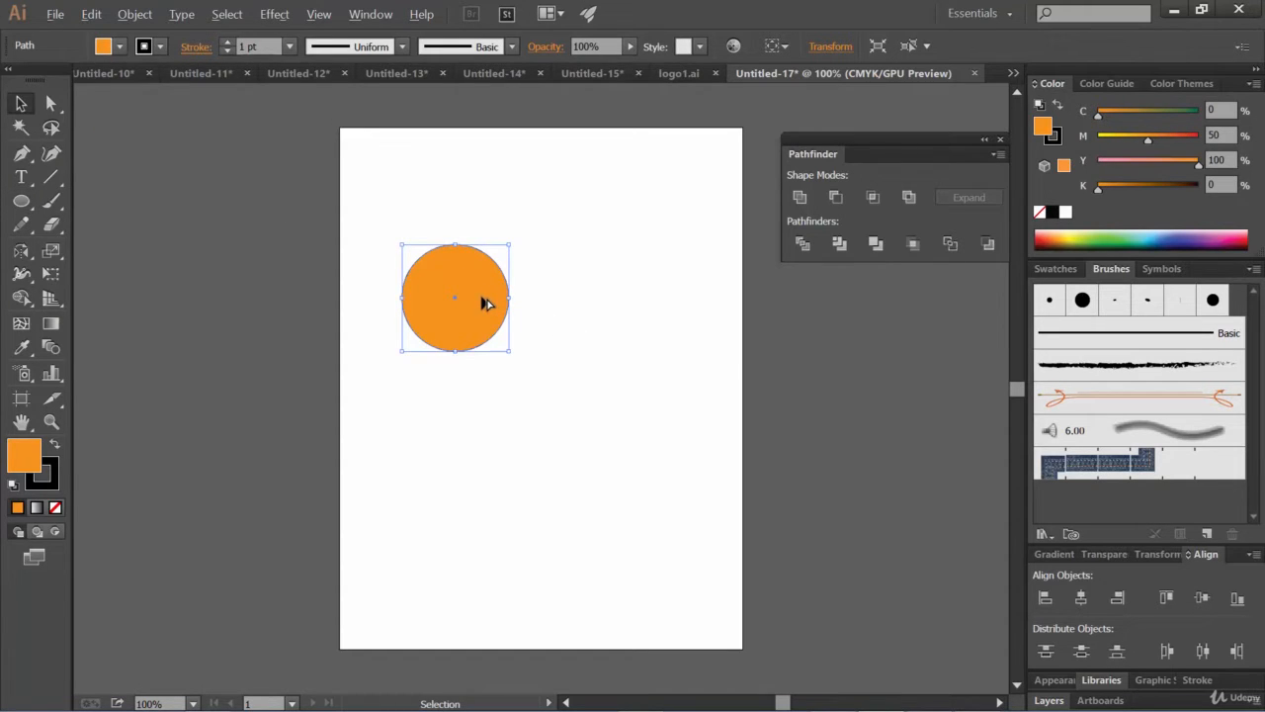
{"action": "left_click_drag", "start_coordinate": [480, 297], "coordinate": [532, 355]}
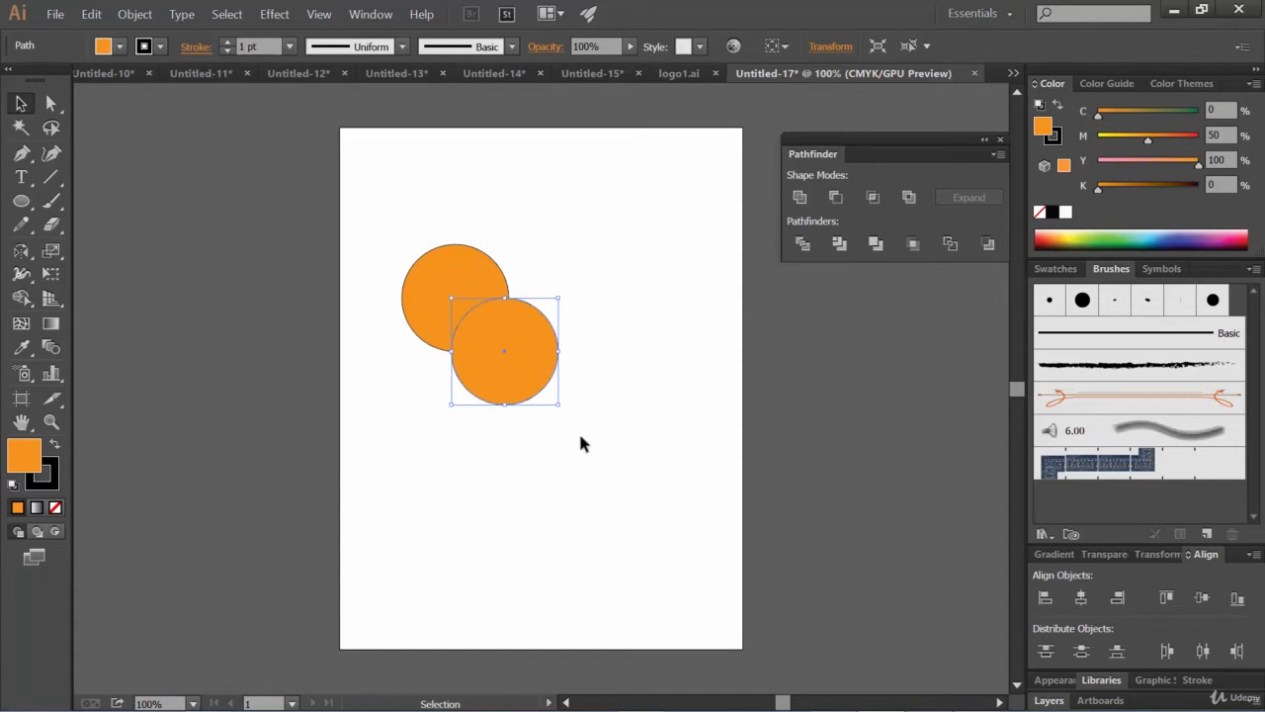
{"action": "left_click_drag", "start_coordinate": [579, 441], "coordinate": [395, 261]}
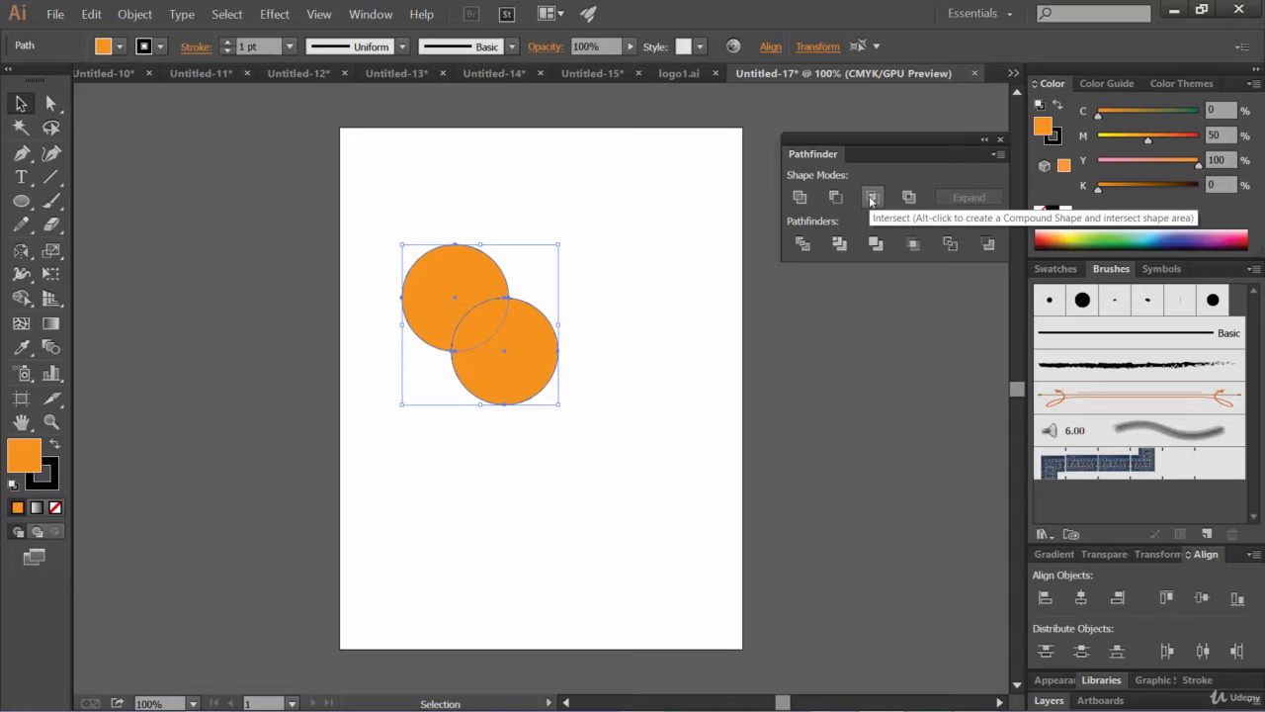
{"action": "left_click", "coordinate": [804, 244]}
{"action": "left_click", "coordinate": [550, 459]}
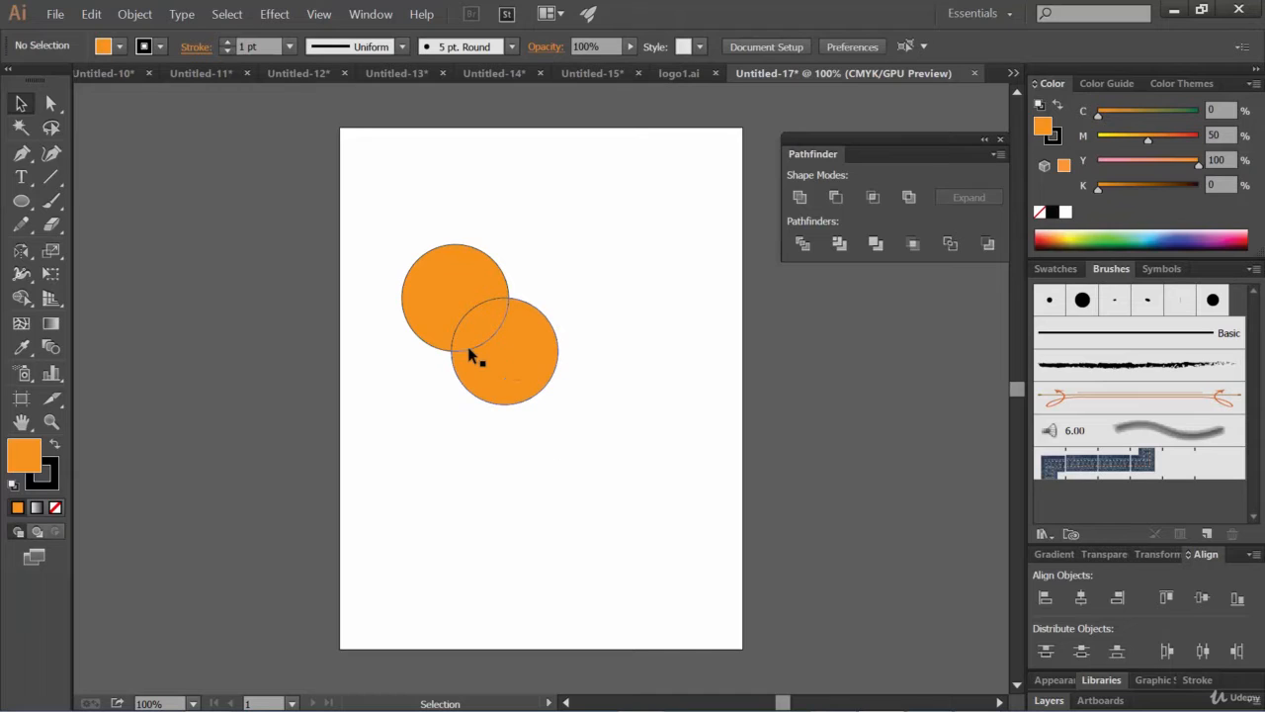
Separate the divided pieces with Direct Selection, moving the lower-right crescent outward and centring the lens-shaped overlap in the gap
{"action": "left_click", "coordinate": [52, 106]}
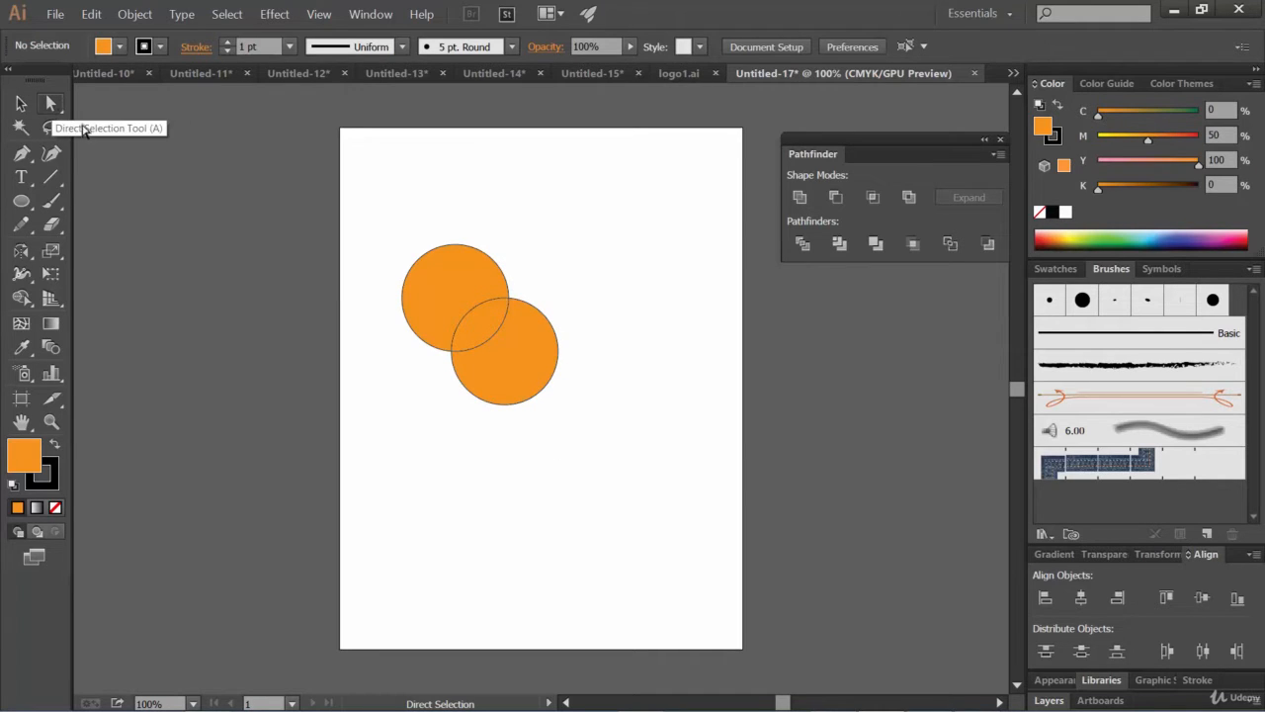
{"action": "left_click", "coordinate": [520, 363]}
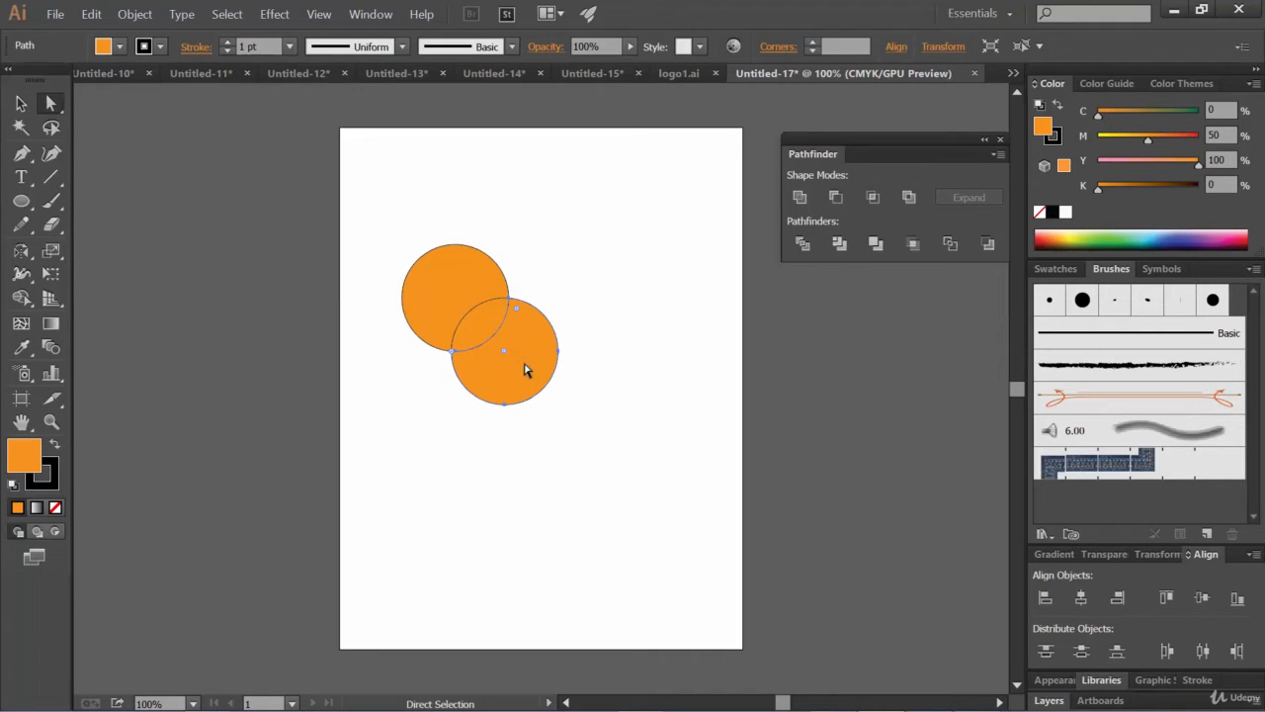
{"action": "left_click_drag", "start_coordinate": [525, 364], "coordinate": [541, 381]}
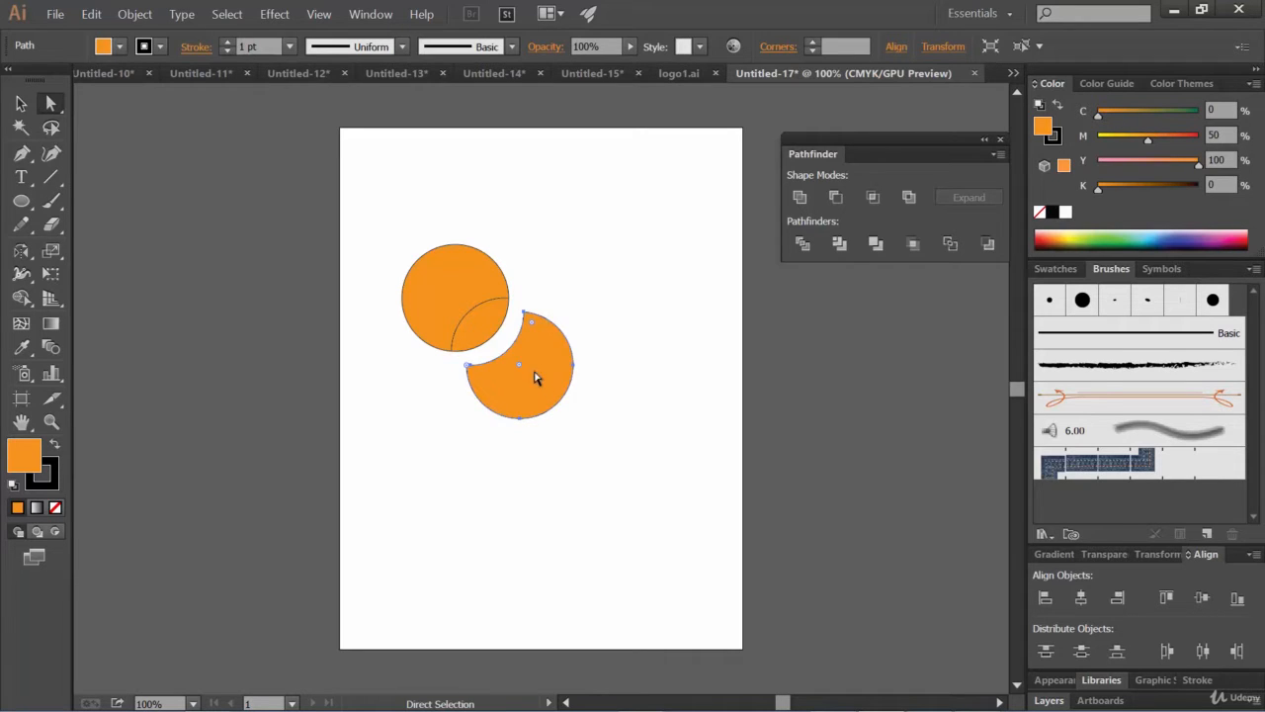
{"action": "left_click_drag", "start_coordinate": [485, 318], "coordinate": [516, 354]}
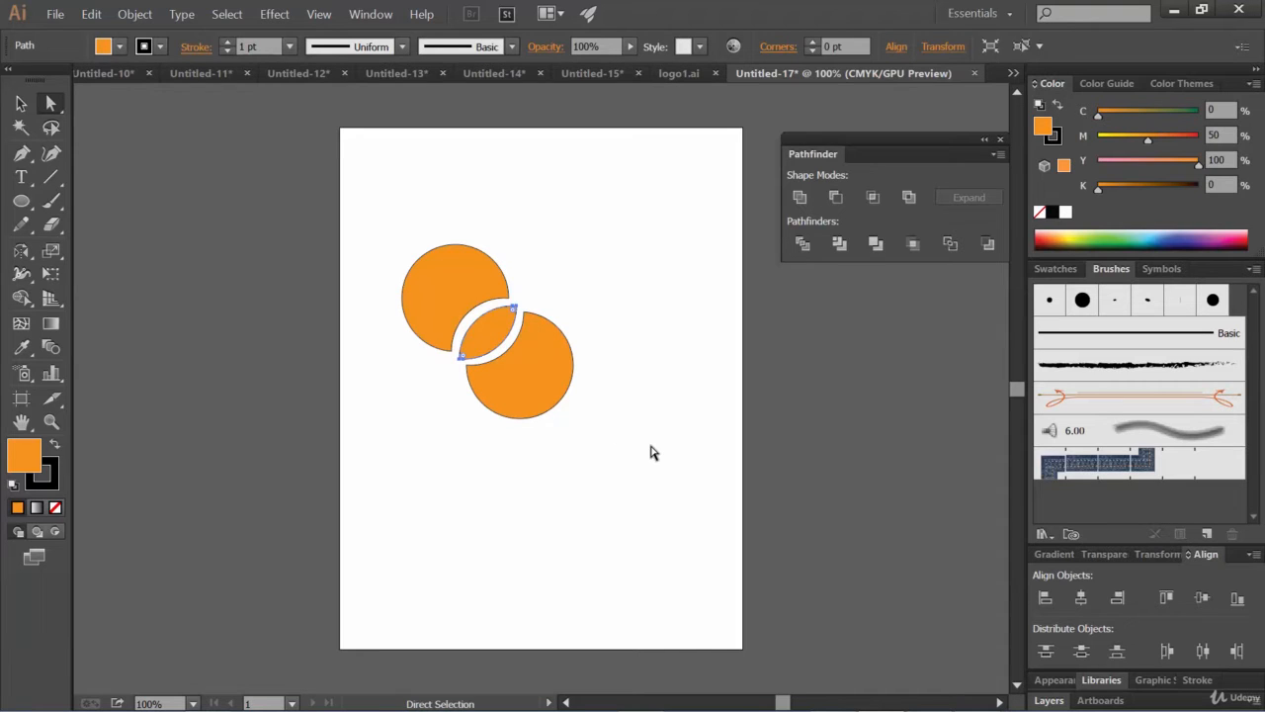
{"action": "left_click", "coordinate": [651, 453]}
Scale down the lens-shaped middle piece so wider gaps separate it from both crescents
{"action": "left_click", "coordinate": [502, 342]}
{"action": "left_click", "coordinate": [21, 103]}
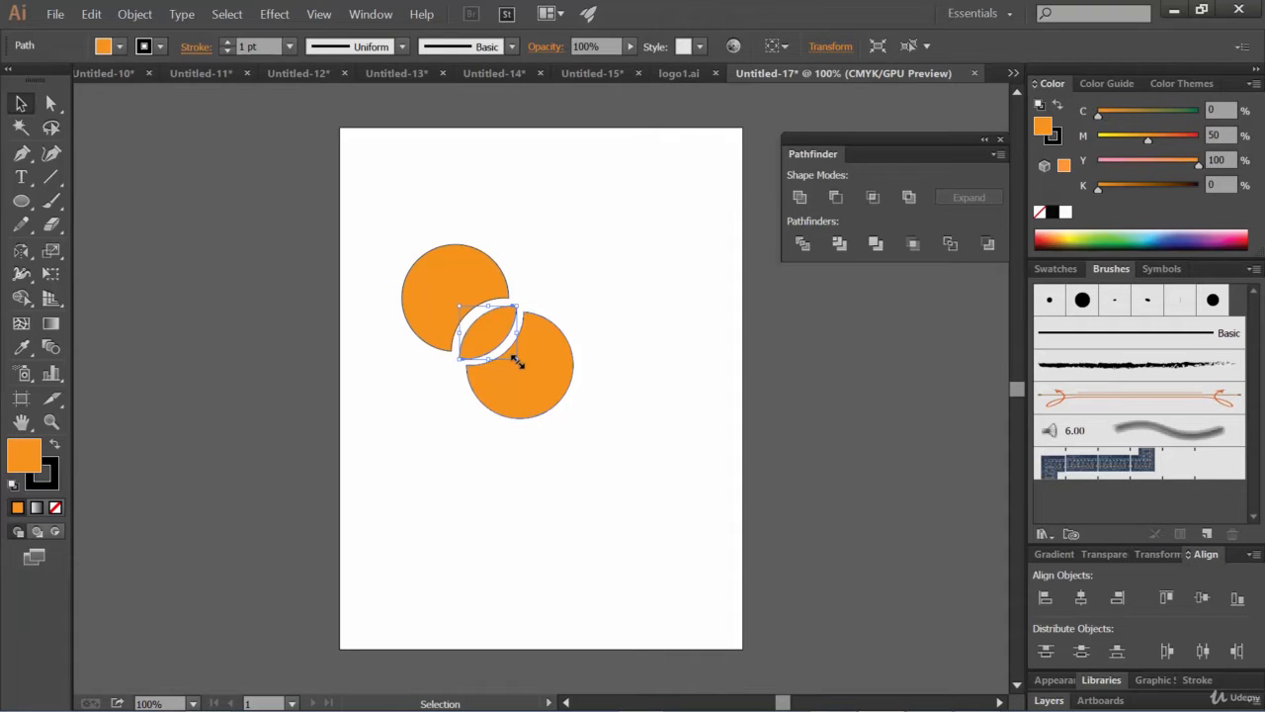
{"action": "left_click_drag", "start_coordinate": [514, 362], "coordinate": [472, 350]}
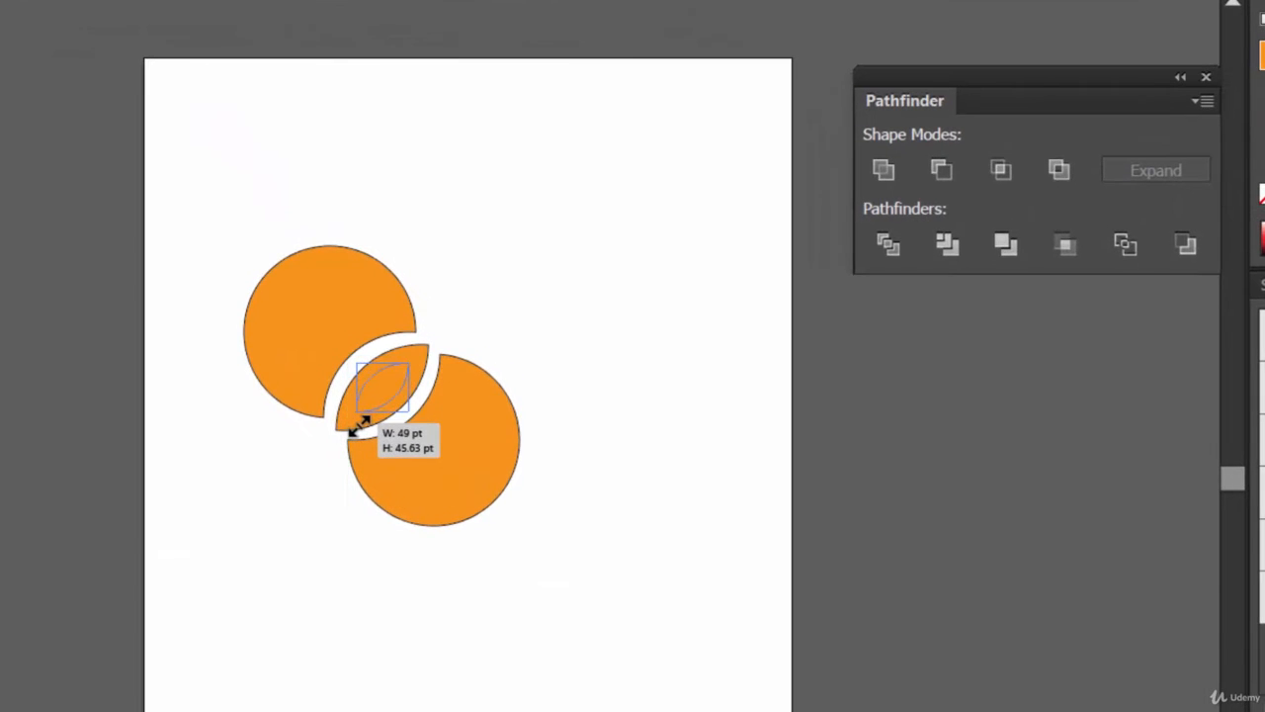
{"action": "left_click_drag", "start_coordinate": [358, 427], "coordinate": [349, 429]}
{"action": "left_click", "coordinate": [622, 510]}
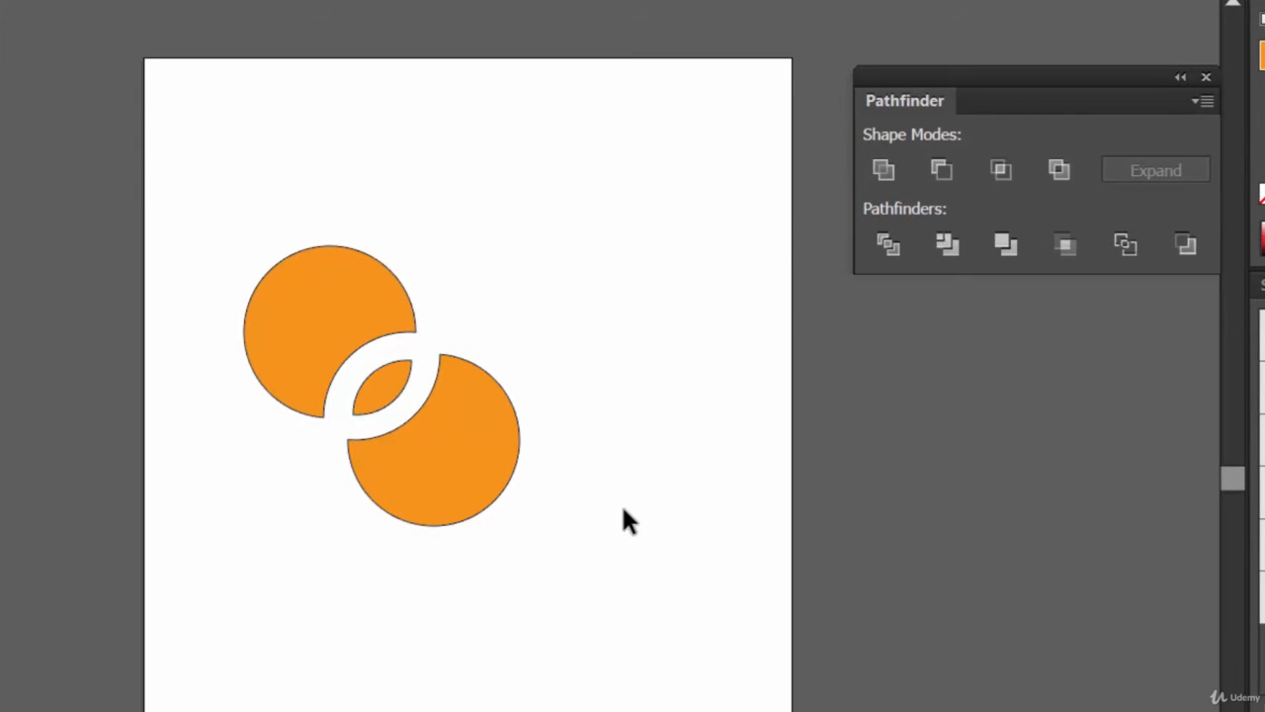
Fill the lens-shaped middle piece with black
{"action": "left_click", "coordinate": [320, 288]}
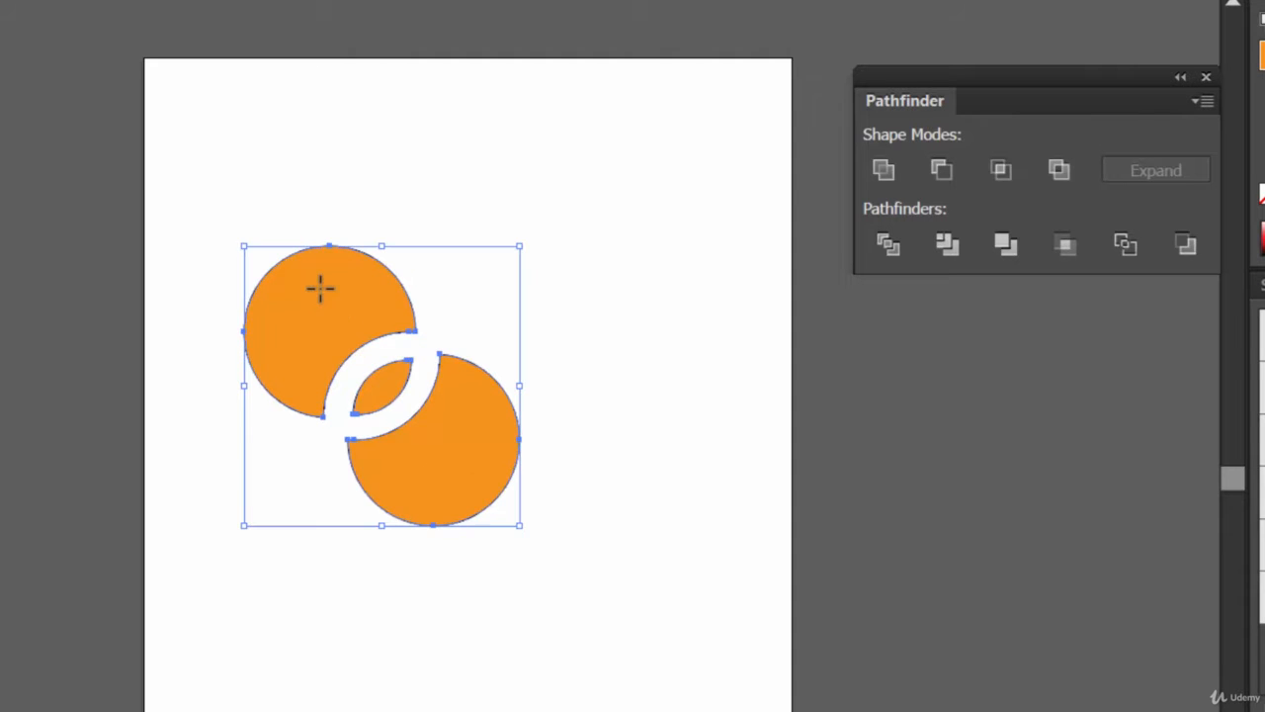
{"action": "left_click", "coordinate": [599, 476]}
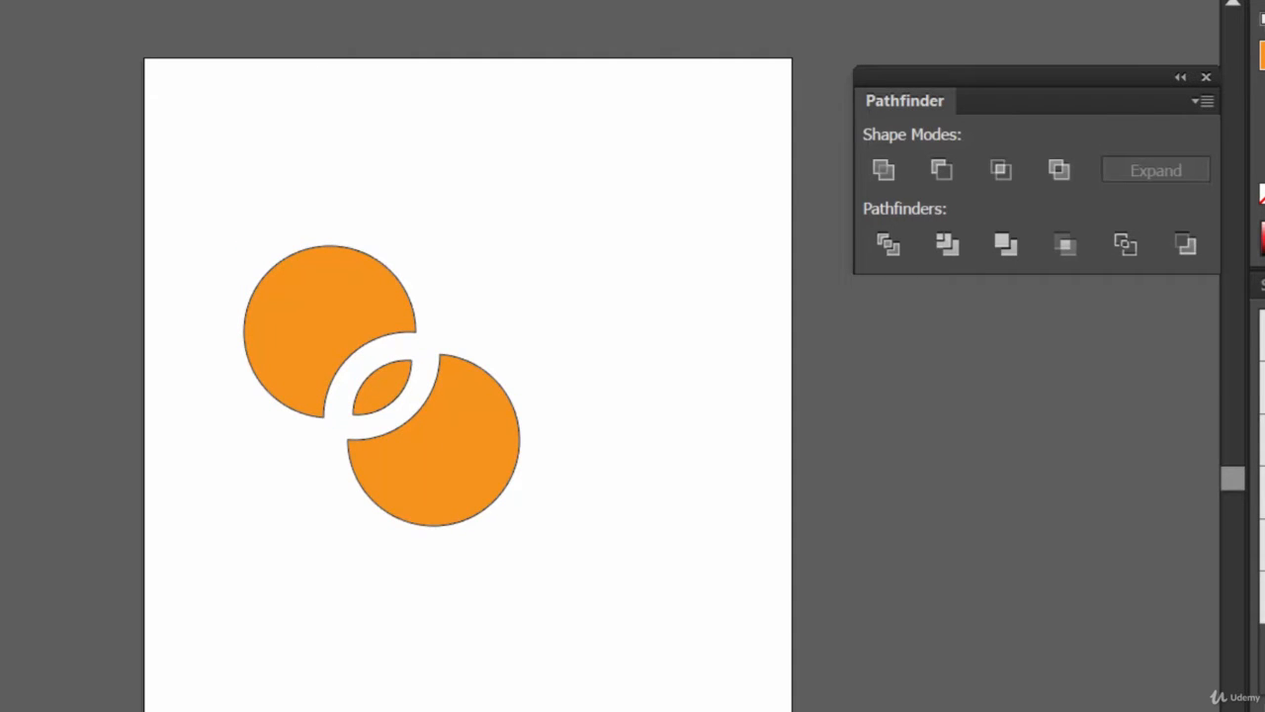
{"action": "left_click", "coordinate": [392, 380]}
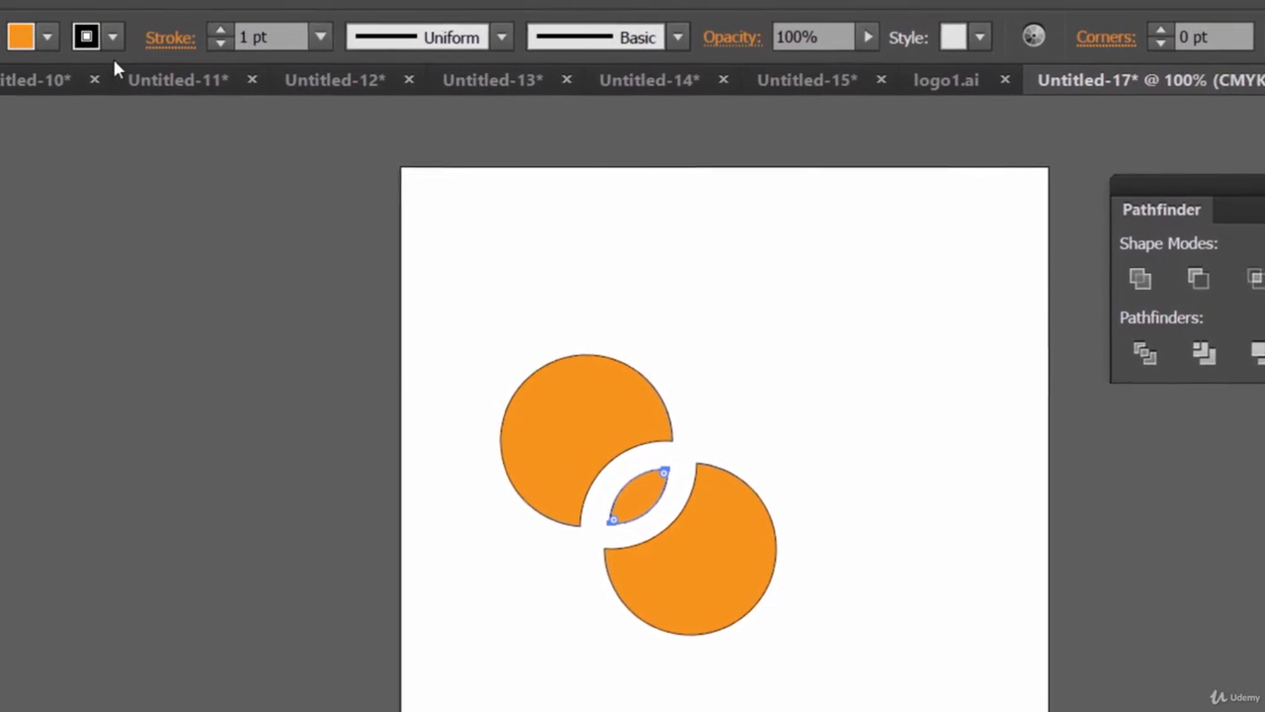
{"action": "left_click", "coordinate": [46, 37]}
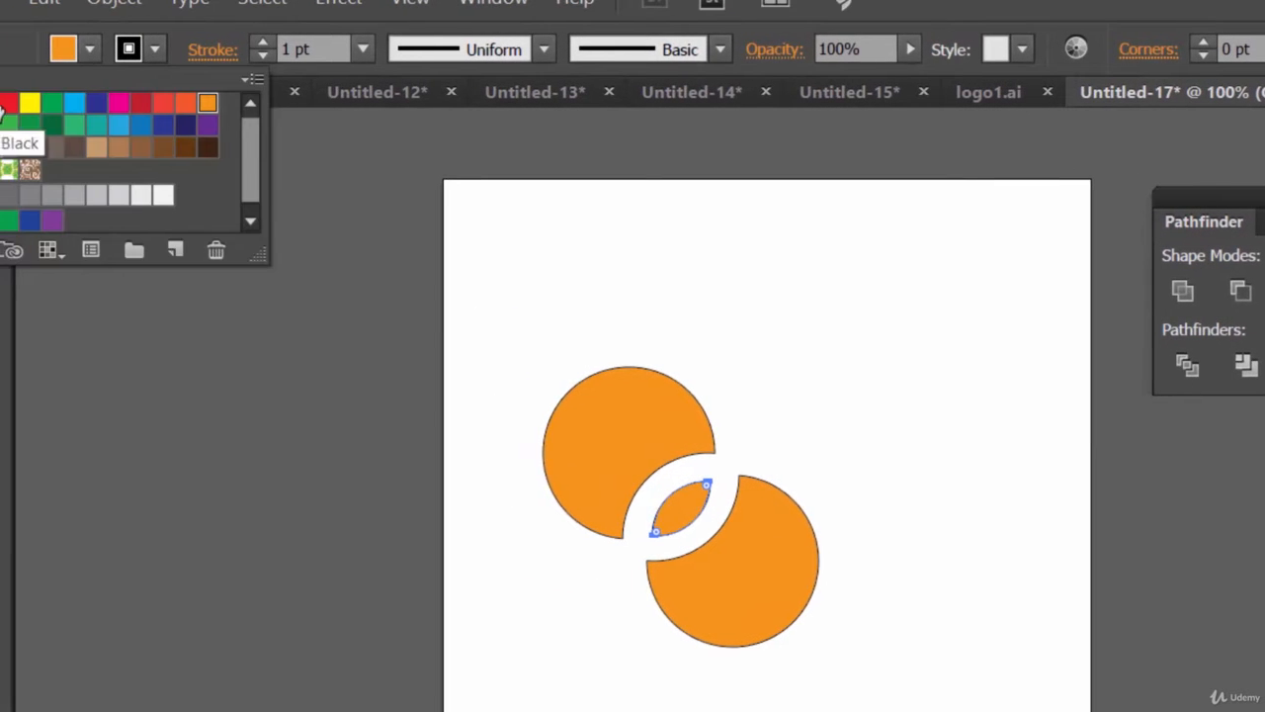
{"action": "left_click", "coordinate": [5, 119]}
{"action": "key", "text": "Escape"}
Fill the upper-left crescent piece with red
{"action": "left_click", "coordinate": [597, 443]}
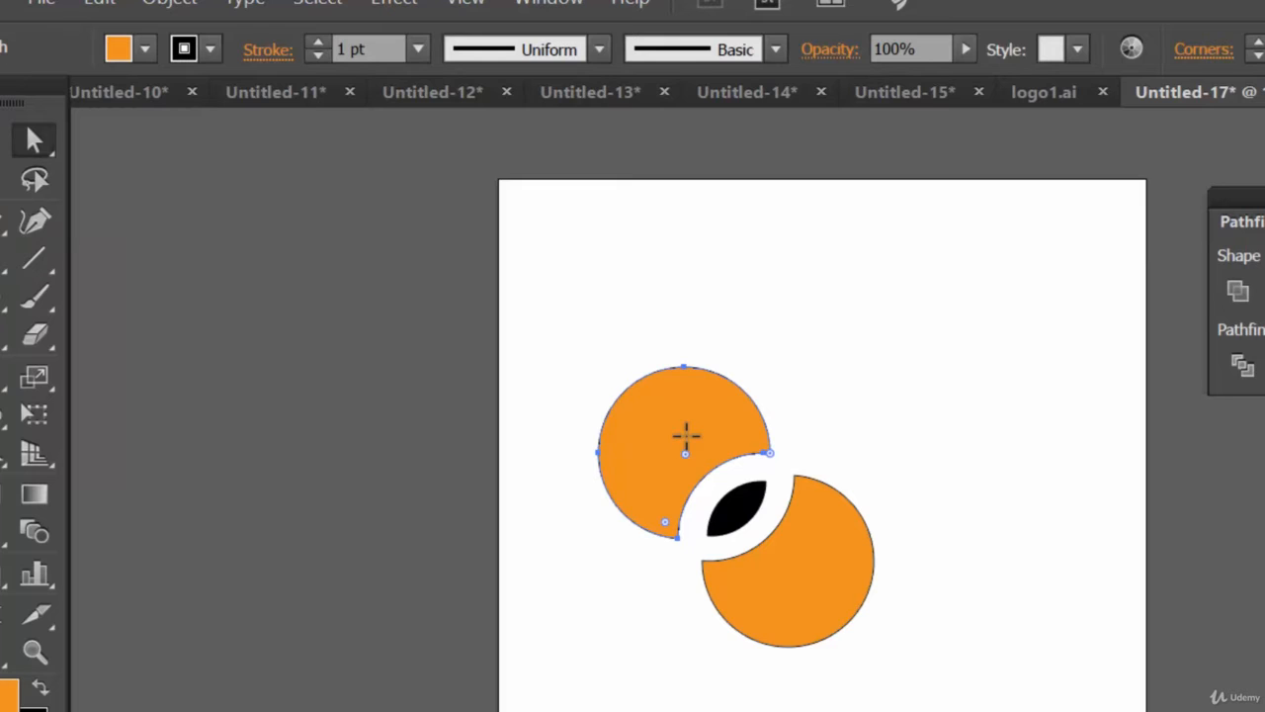
{"action": "left_click", "coordinate": [145, 48]}
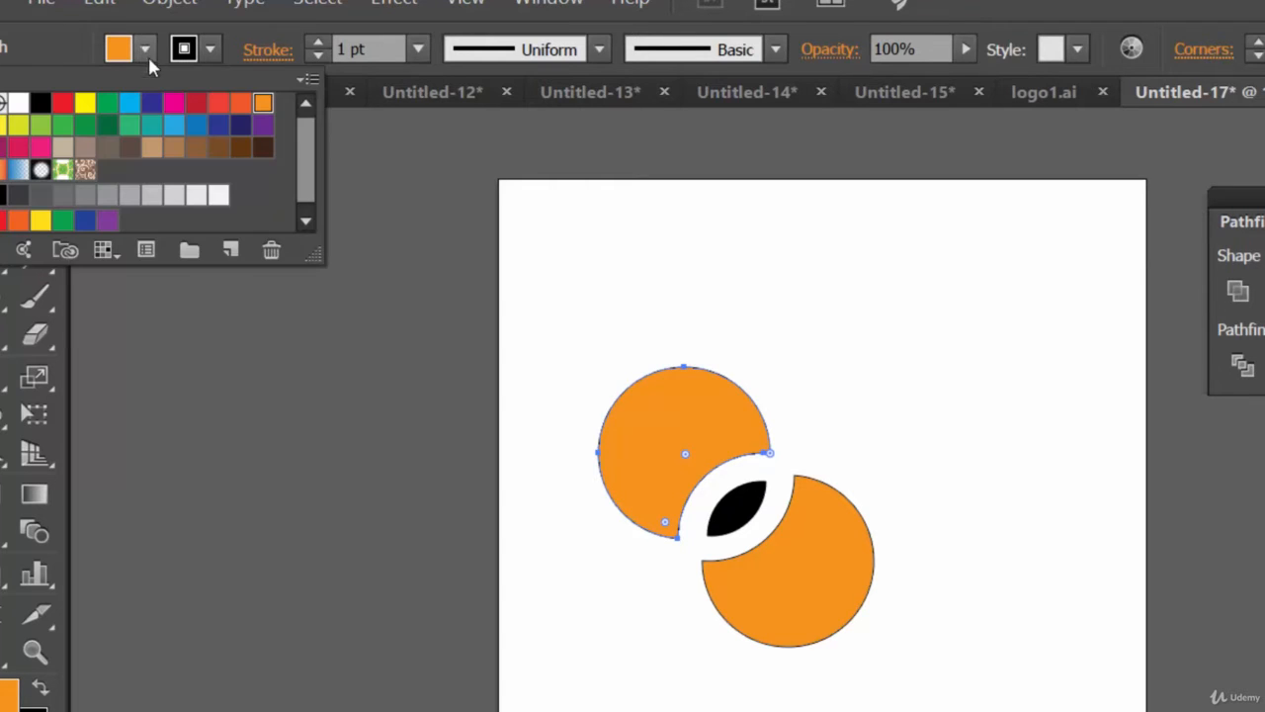
{"action": "left_click", "coordinate": [227, 106]}
{"action": "key", "text": "Escape"}
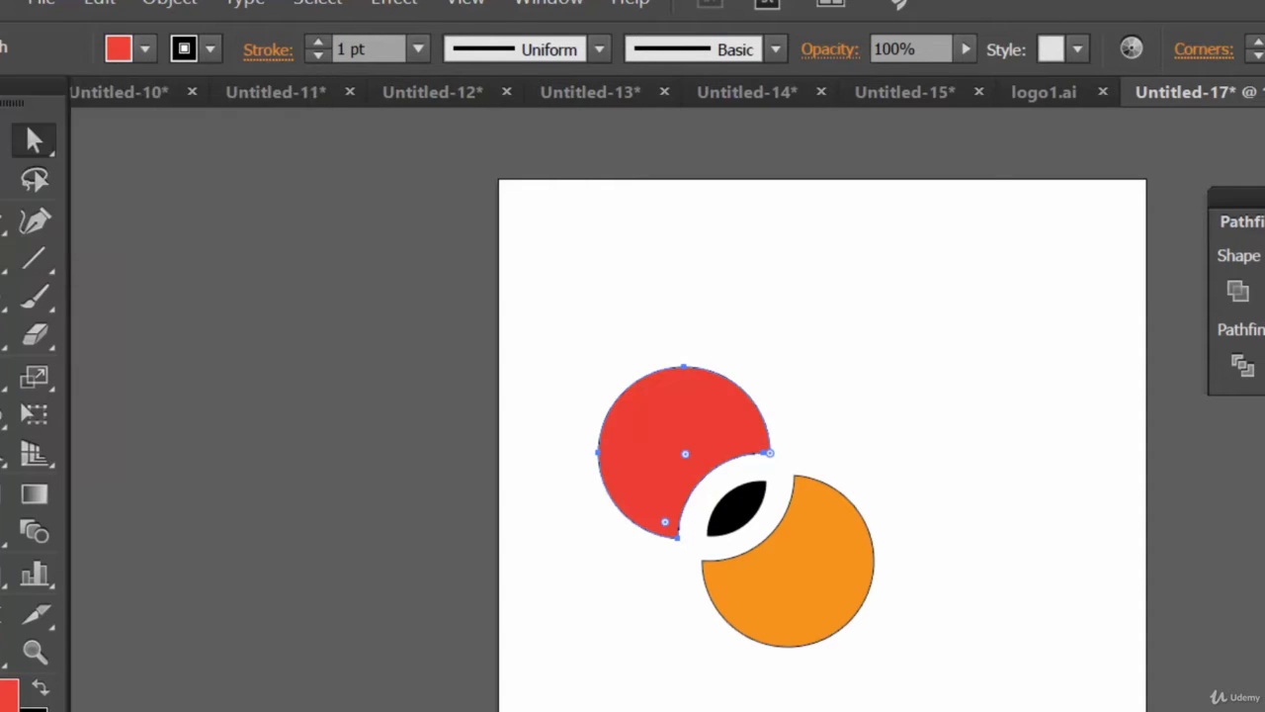
Fill the lower-right crescent piece with green and deselect it
{"action": "left_click", "coordinate": [835, 595]}
{"action": "left_click", "coordinate": [145, 48]}
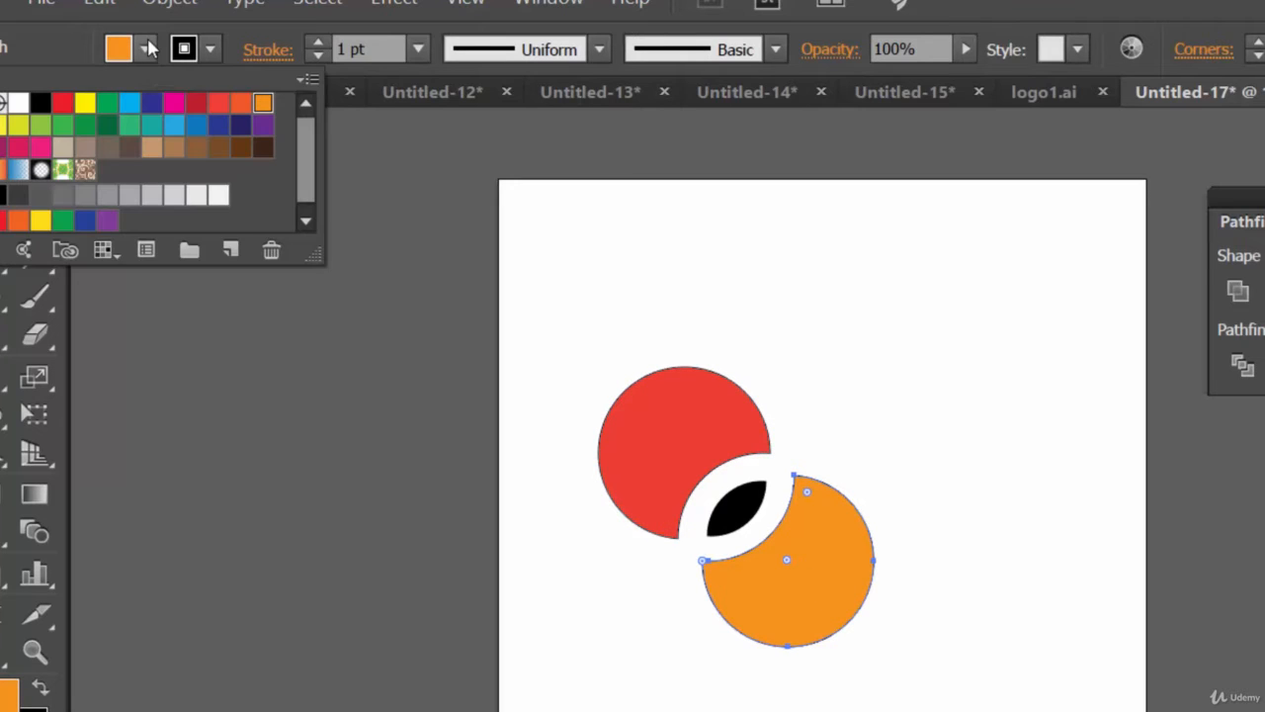
{"action": "left_click", "coordinate": [62, 221]}
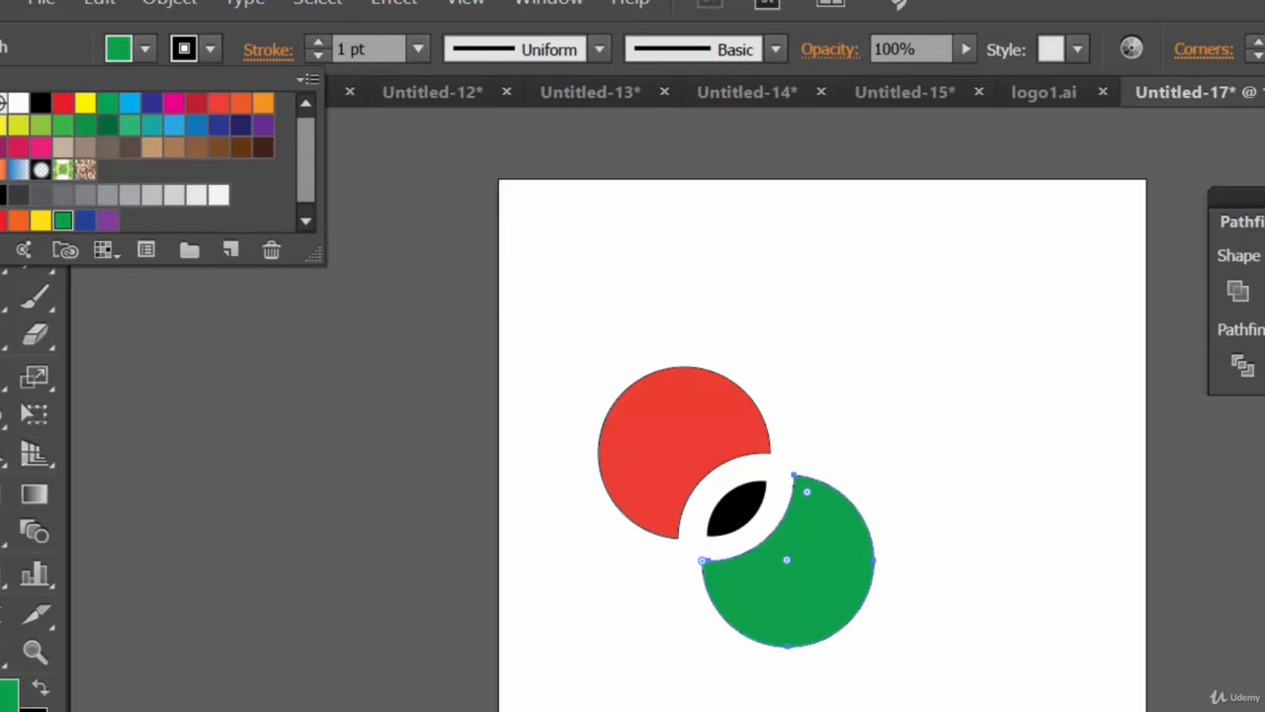
{"action": "key", "text": "Escape"}
{"action": "left_click", "coordinate": [964, 635]}
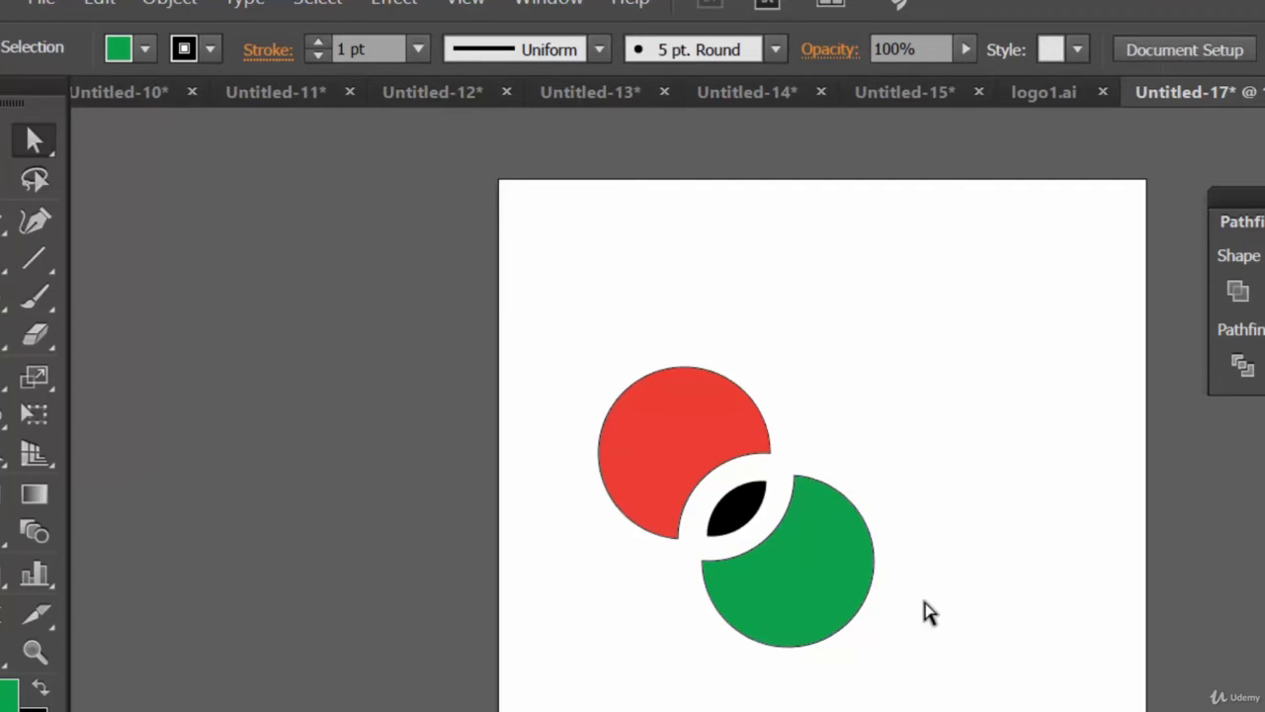
Fill the lens-shaped middle piece with orange and deselect it
{"action": "left_click", "coordinate": [740, 508]}
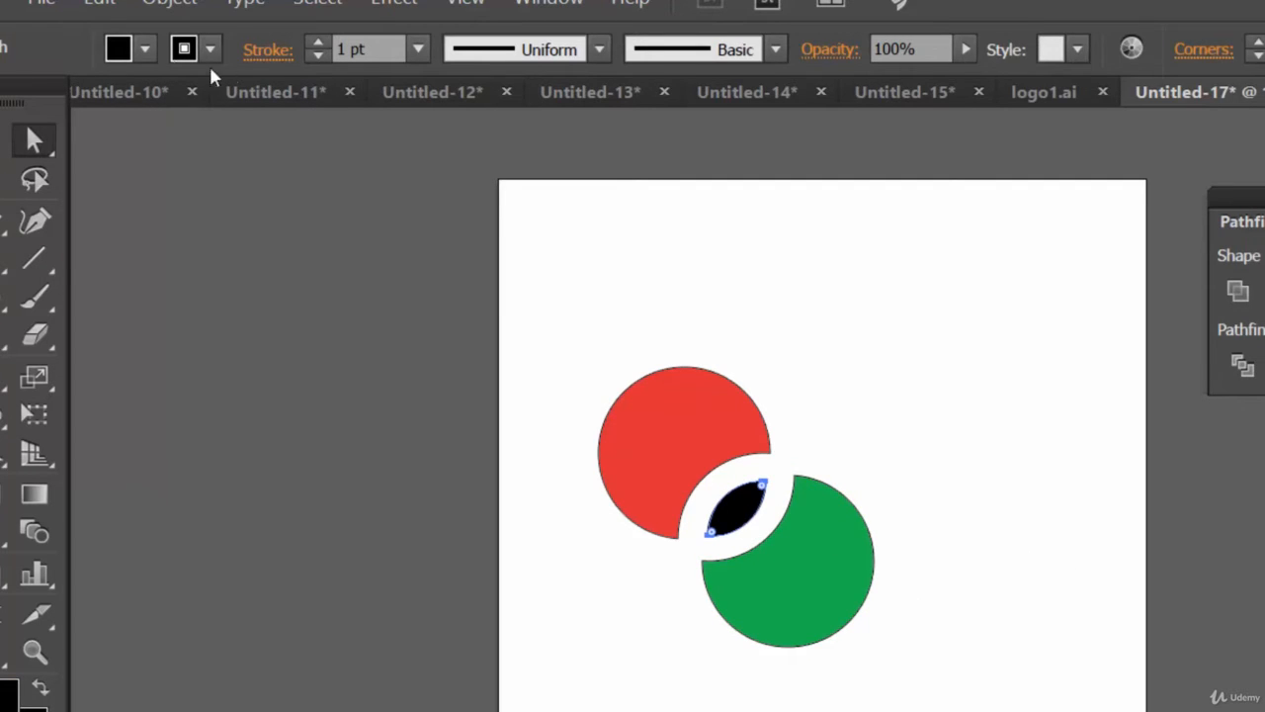
{"action": "left_click", "coordinate": [145, 50]}
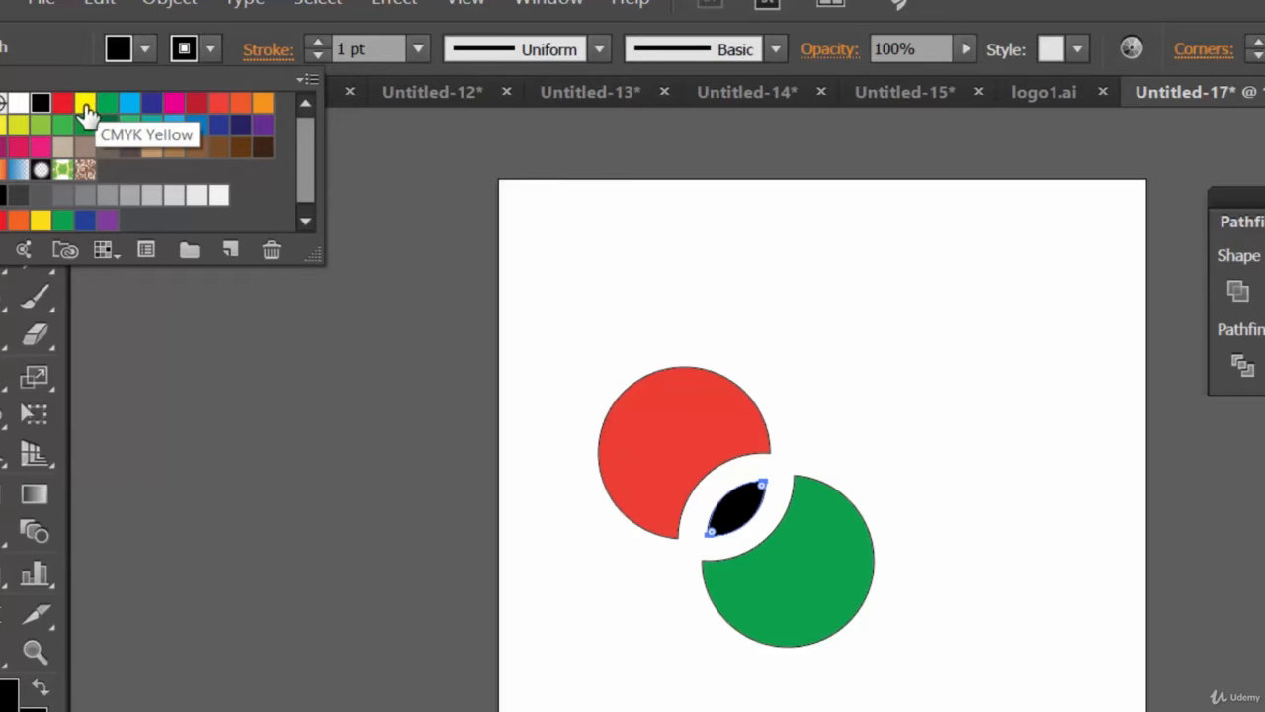
{"action": "left_click", "coordinate": [264, 103]}
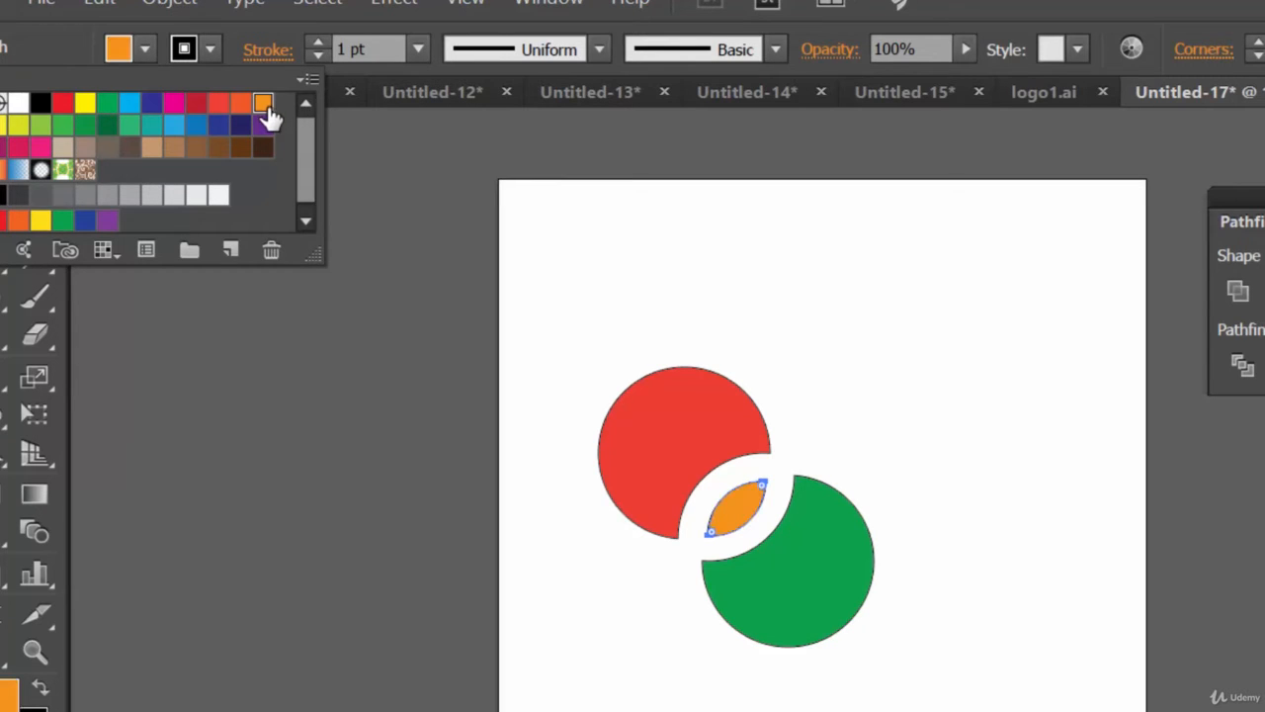
{"action": "key", "text": "Escape"}
{"action": "left_click", "coordinate": [946, 573]}
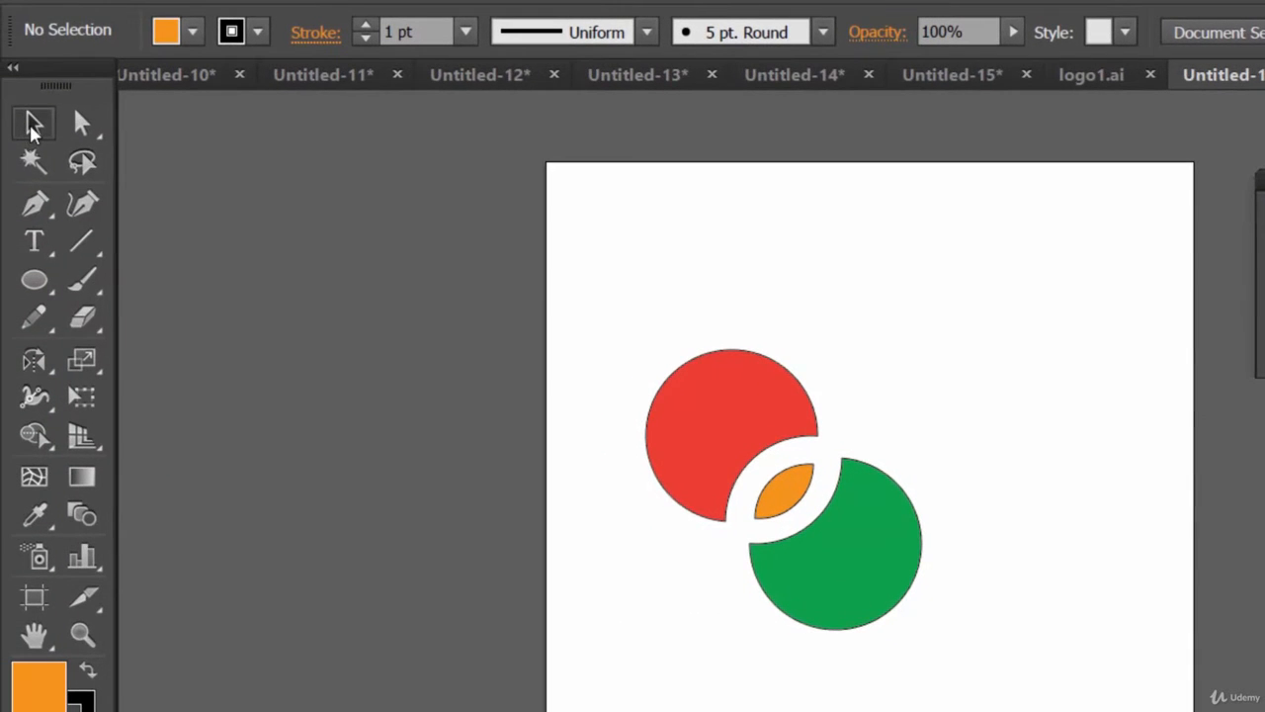
Scale the whole three-piece emblem down to about 60% and rotate it about 45° counter-clockwise so the circles sit side by side
{"action": "left_click", "coordinate": [33, 123]}
{"action": "left_click_drag", "start_coordinate": [963, 647], "coordinate": [652, 359]}
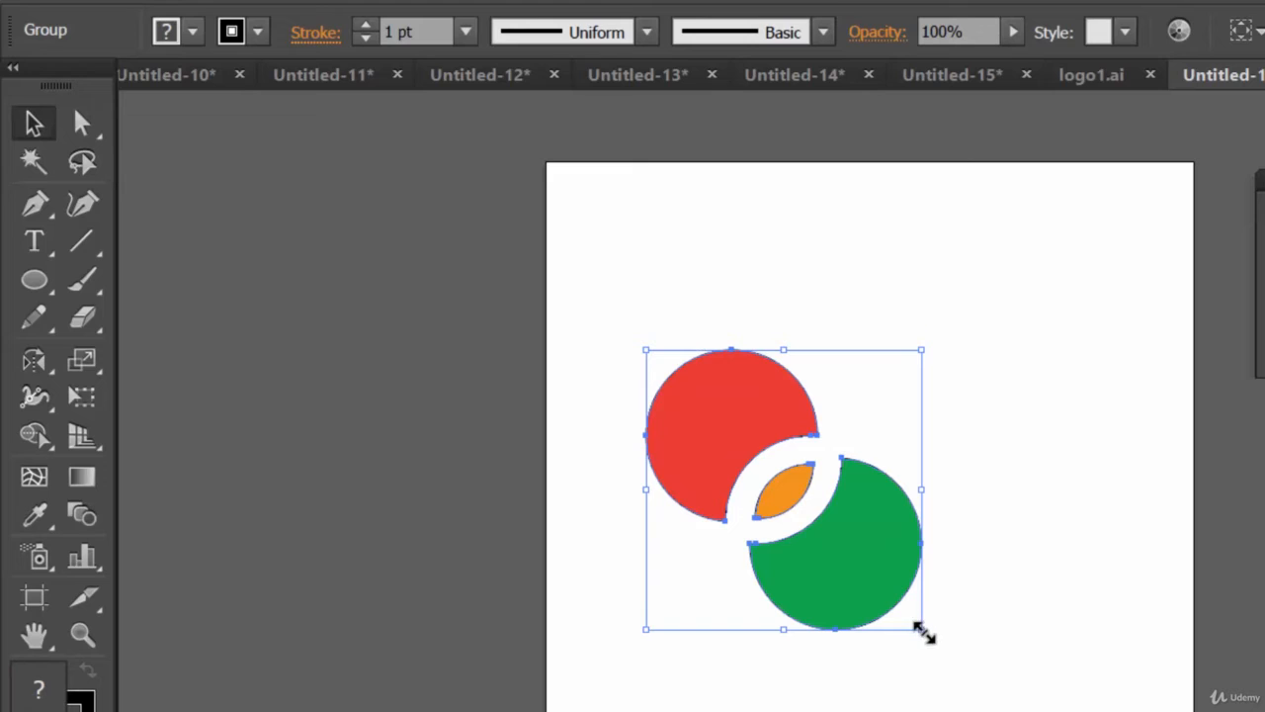
{"action": "left_click_drag", "start_coordinate": [923, 631], "coordinate": [818, 524]}
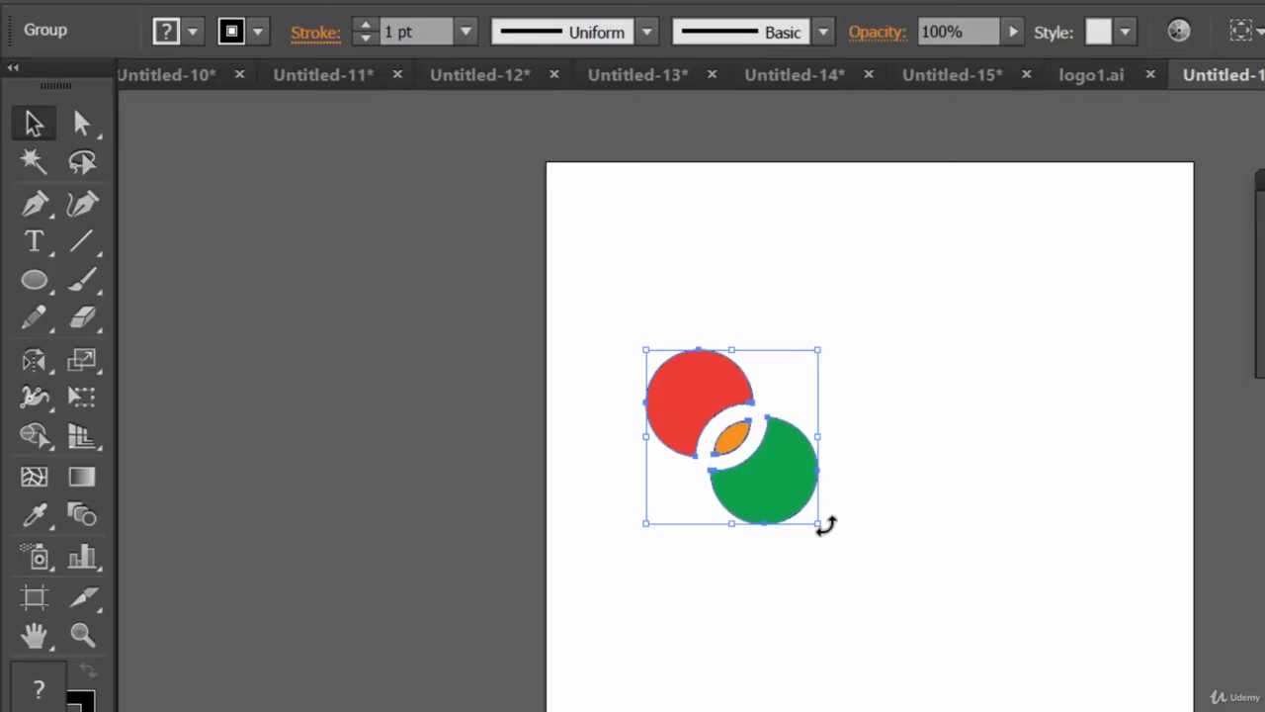
{"action": "left_click_drag", "start_coordinate": [825, 525], "coordinate": [876, 485]}
{"action": "left_click", "coordinate": [861, 506]}
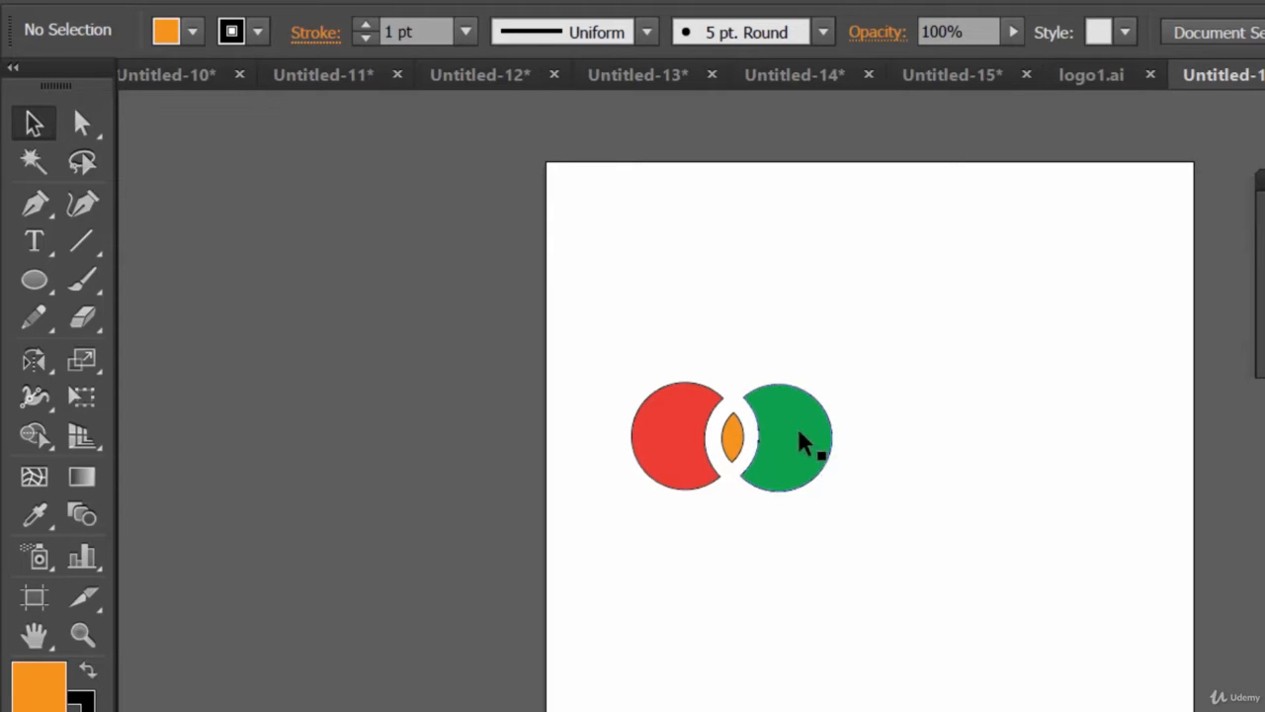
Move the complete emblem toward the upper-left part of the artboard and deselect it
{"action": "left_click_drag", "start_coordinate": [807, 444], "coordinate": [826, 479]}
{"action": "left_click", "coordinate": [895, 549]}
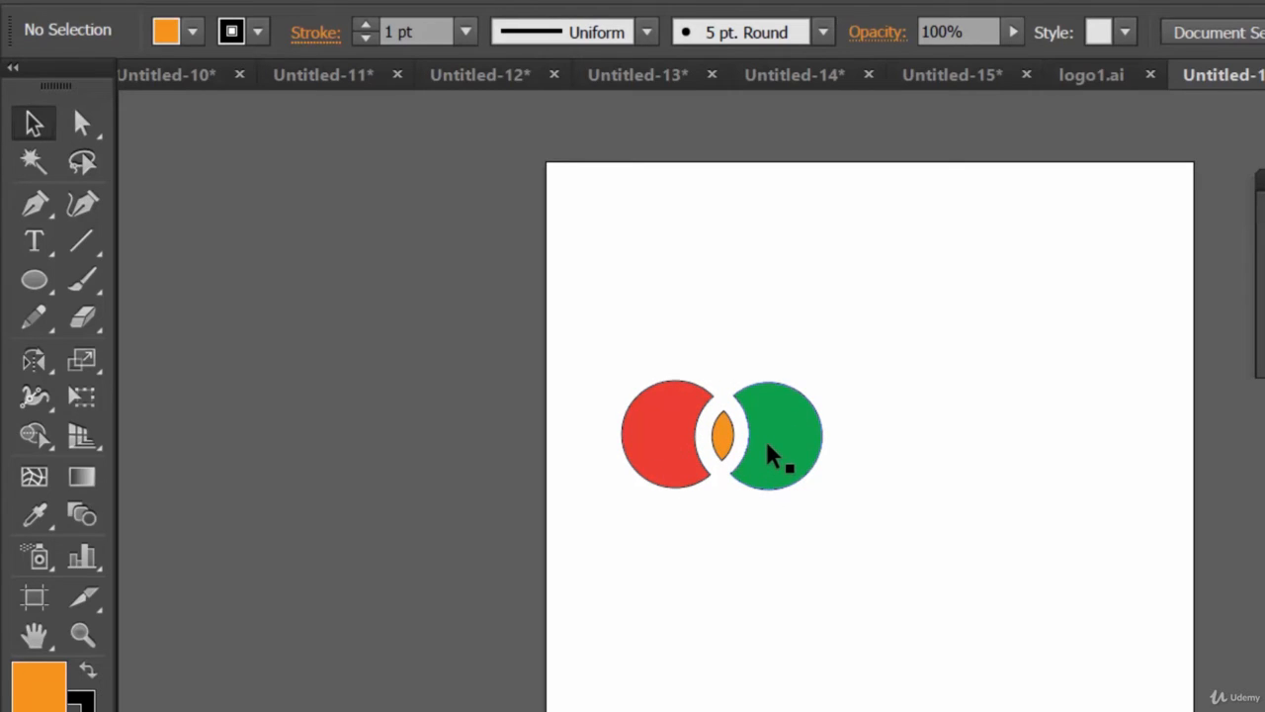
{"action": "left_click_drag", "start_coordinate": [641, 333], "coordinate": [929, 507]}
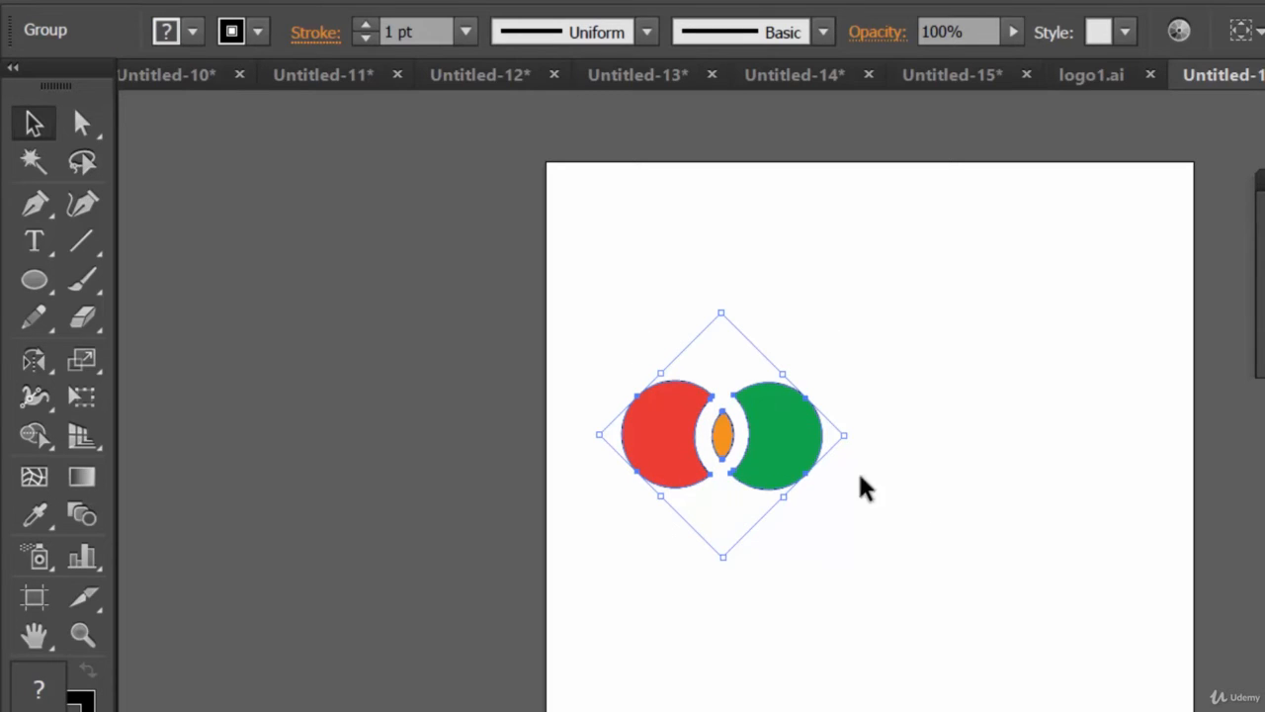
{"action": "left_click_drag", "start_coordinate": [781, 441], "coordinate": [752, 396]}
{"action": "left_click", "coordinate": [919, 545]}
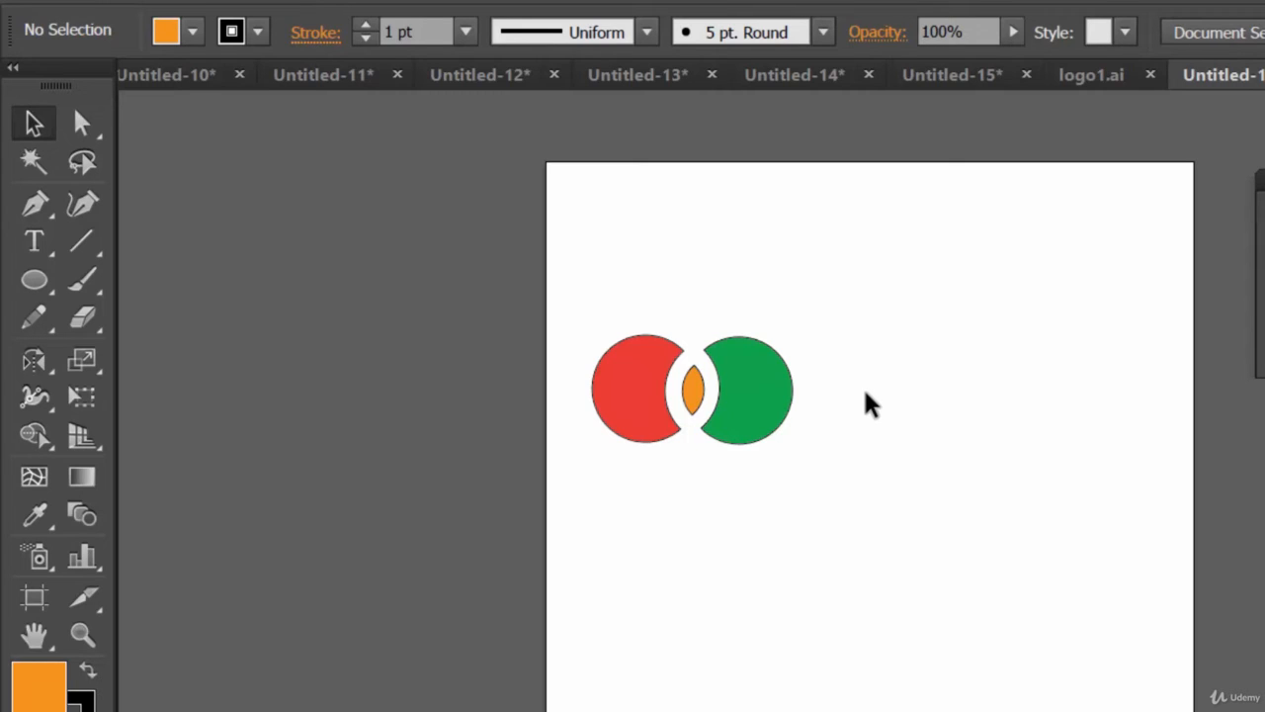
Add the text "LiGHT" to the right of the emblem, enlarge it to logo size and bring it closer to the green piece
{"action": "key", "text": "t"}
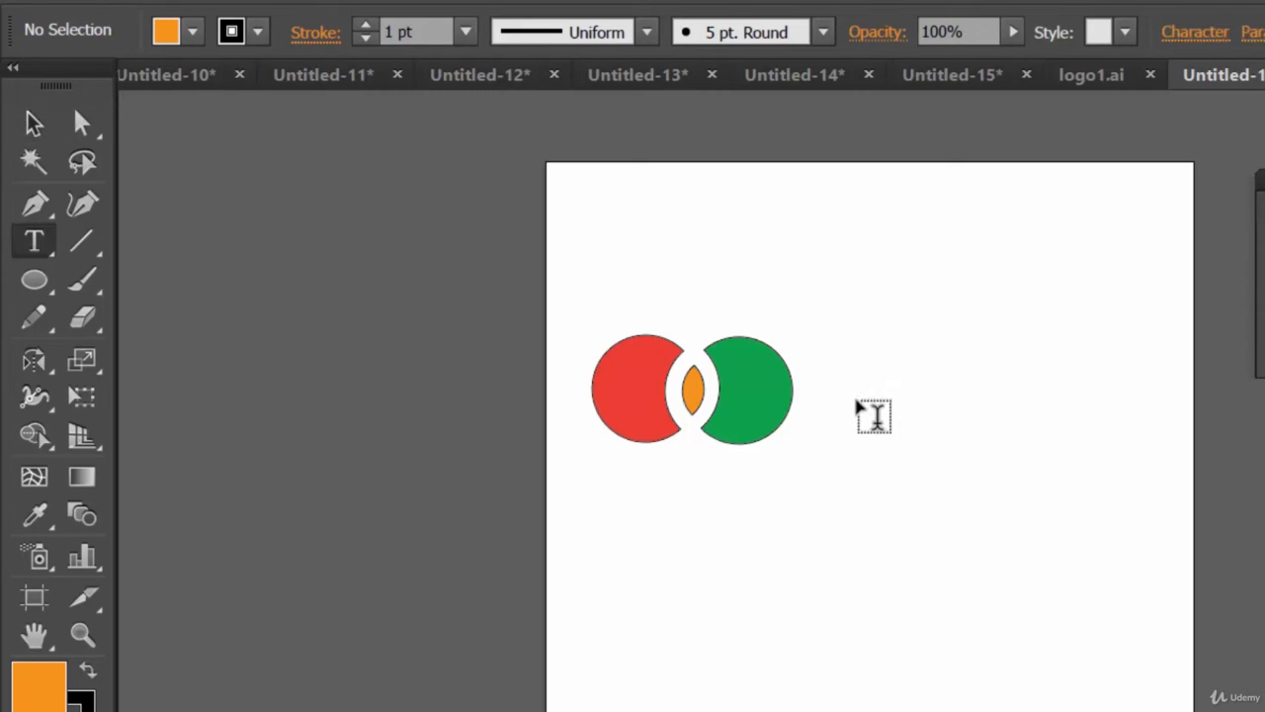
{"action": "left_click", "coordinate": [870, 406]}
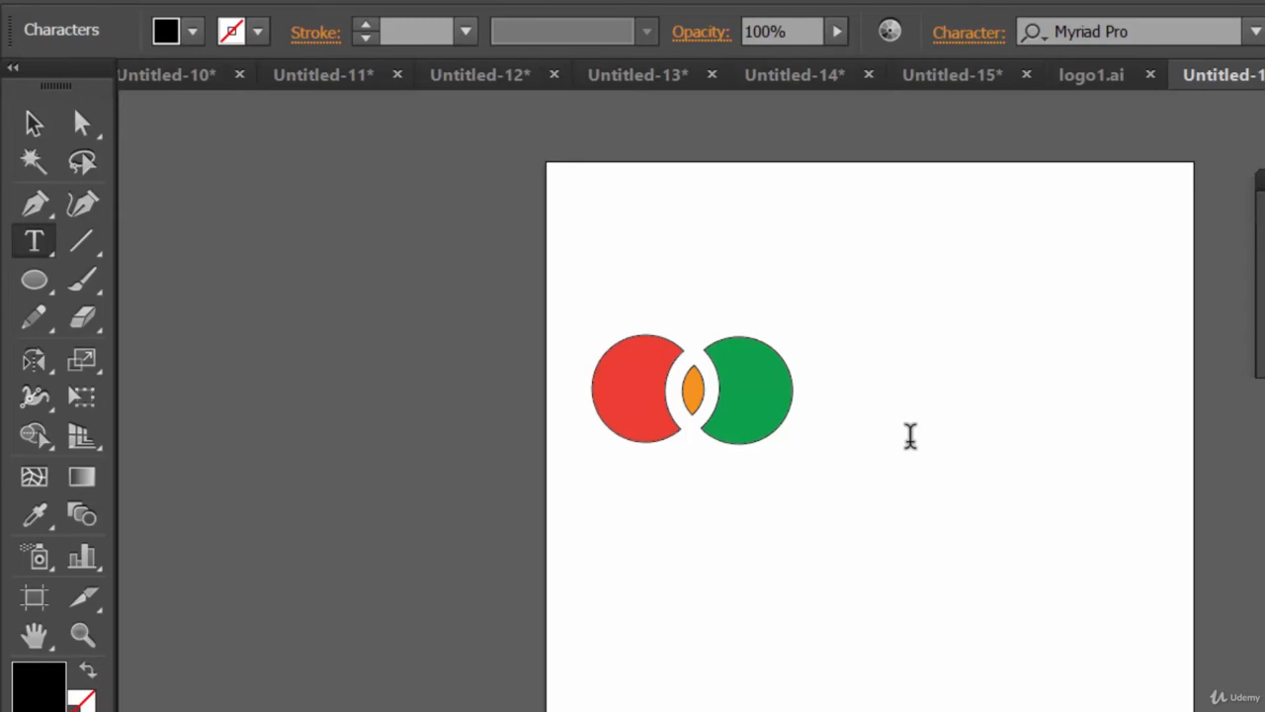
{"action": "type", "text": "LiGHT"}
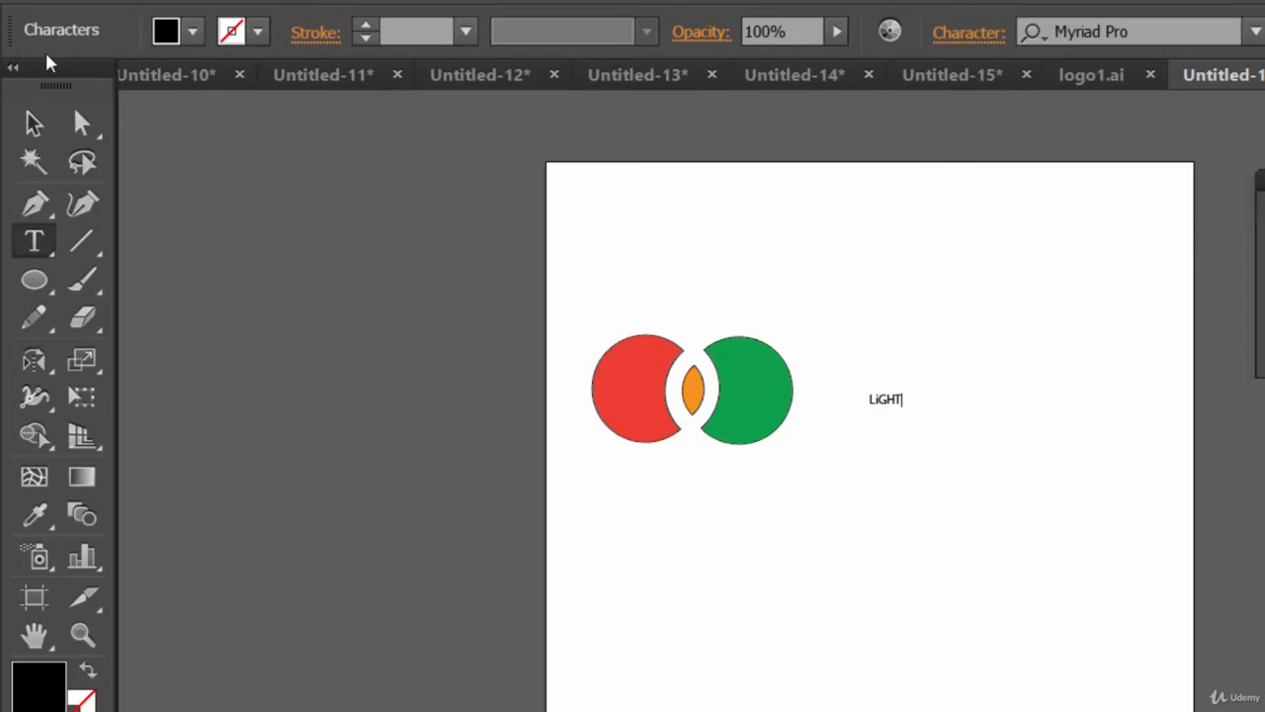
{"action": "left_click", "coordinate": [32, 123]}
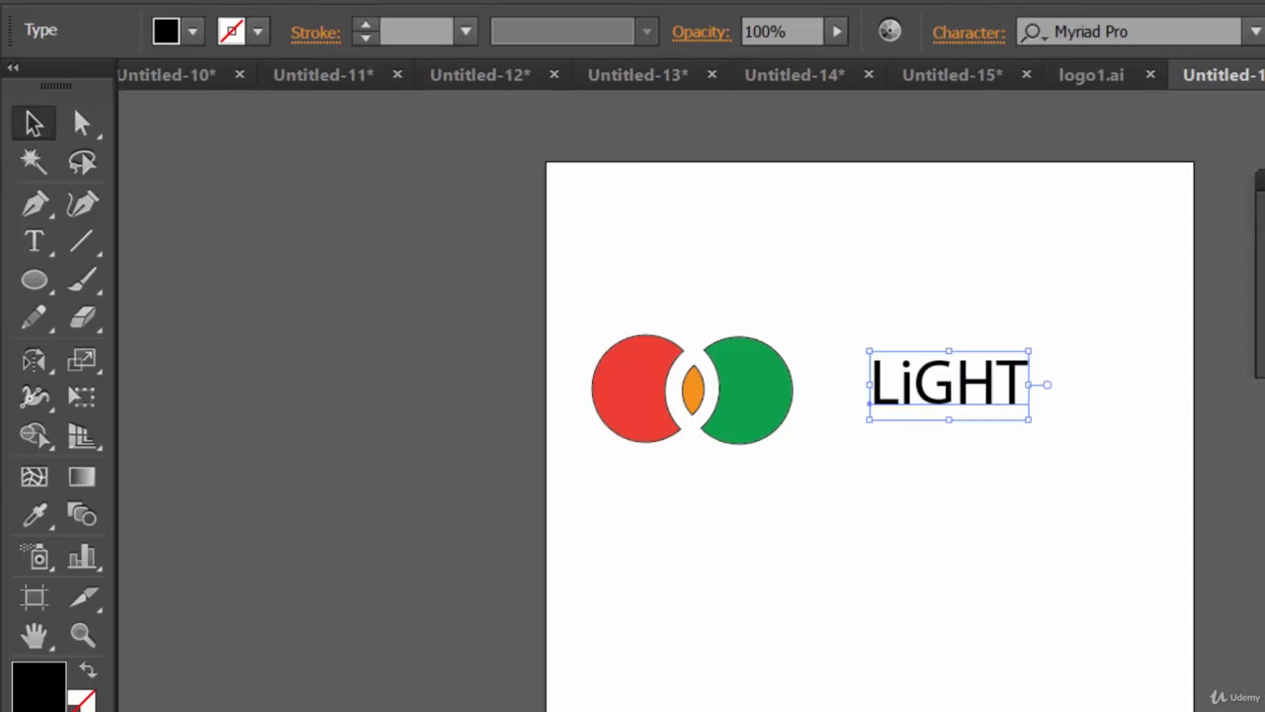
{"action": "left_click_drag", "start_coordinate": [988, 387], "coordinate": [963, 389]}
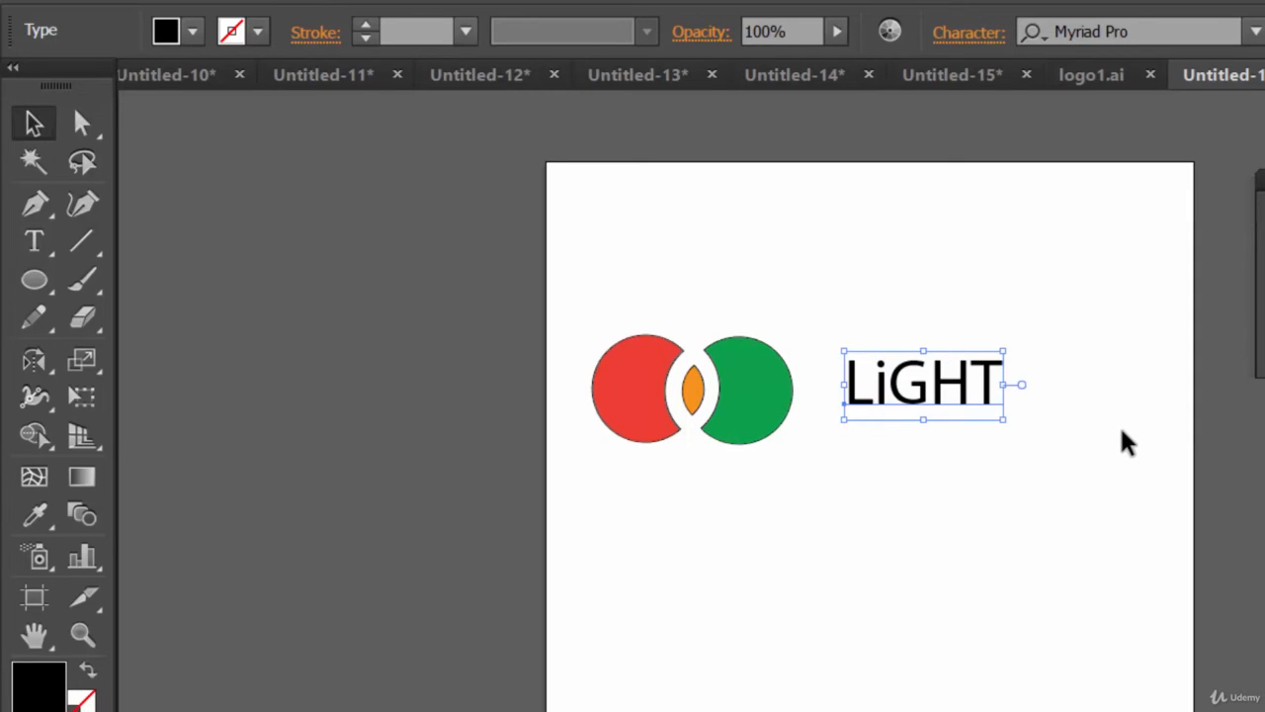
{"action": "left_click", "coordinate": [1127, 443]}
Set the font of the LiGHT text to Stencil
{"action": "left_click", "coordinate": [970, 389]}
{"action": "left_click", "coordinate": [1256, 32]}
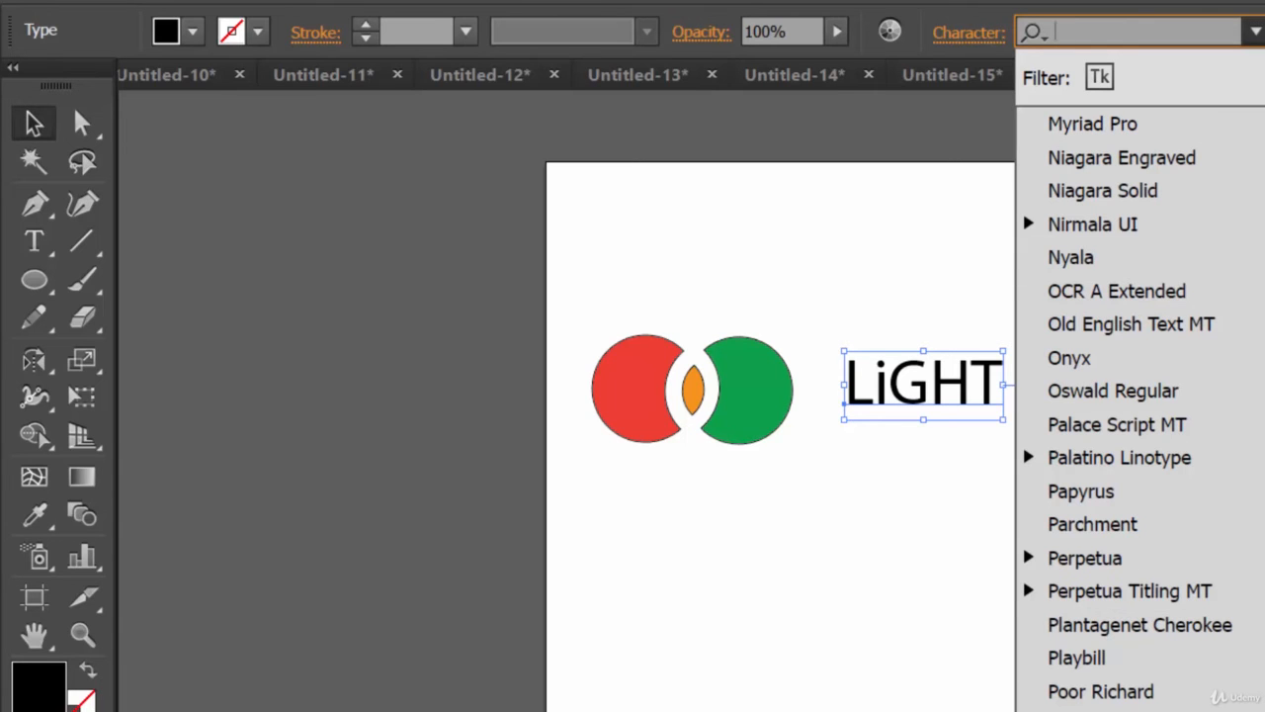
{"action": "scroll", "coordinate": [1140, 456], "scroll_direction": "down", "scroll_amount": 3}
{"action": "scroll", "coordinate": [1139, 456], "scroll_direction": "down", "scroll_amount": 1}
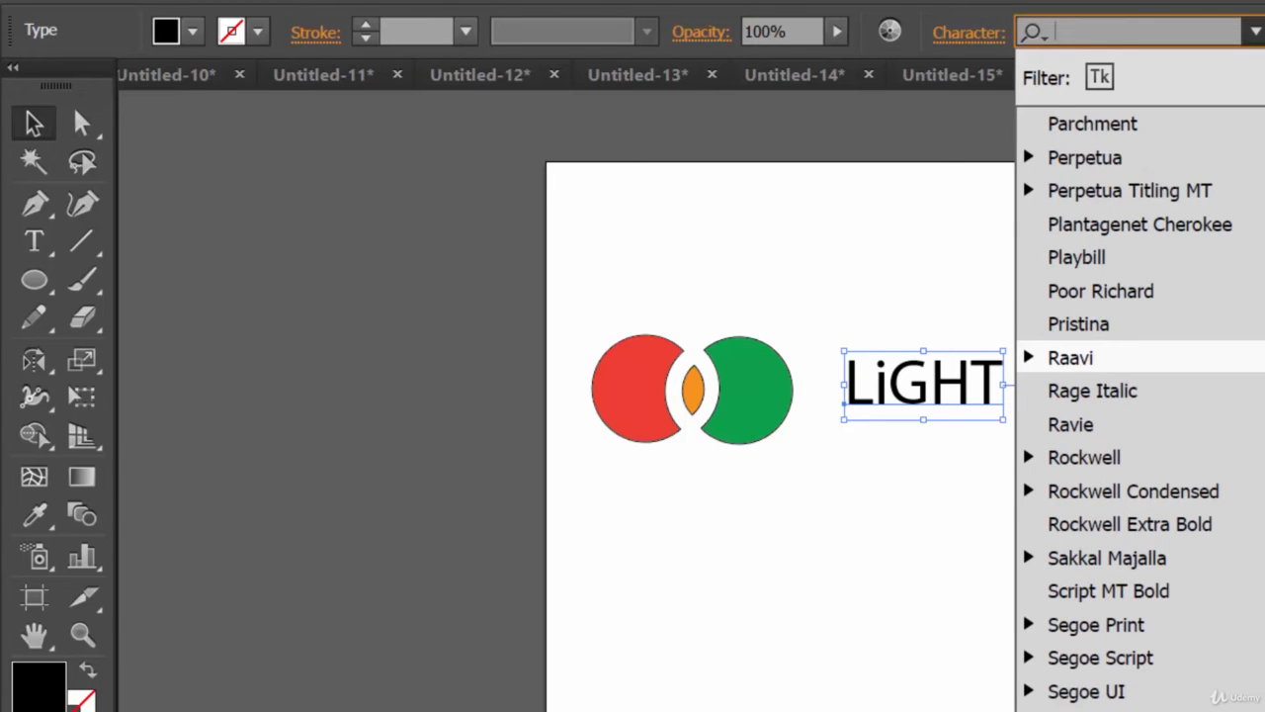
{"action": "scroll", "coordinate": [1140, 415], "scroll_direction": "down", "scroll_amount": 9}
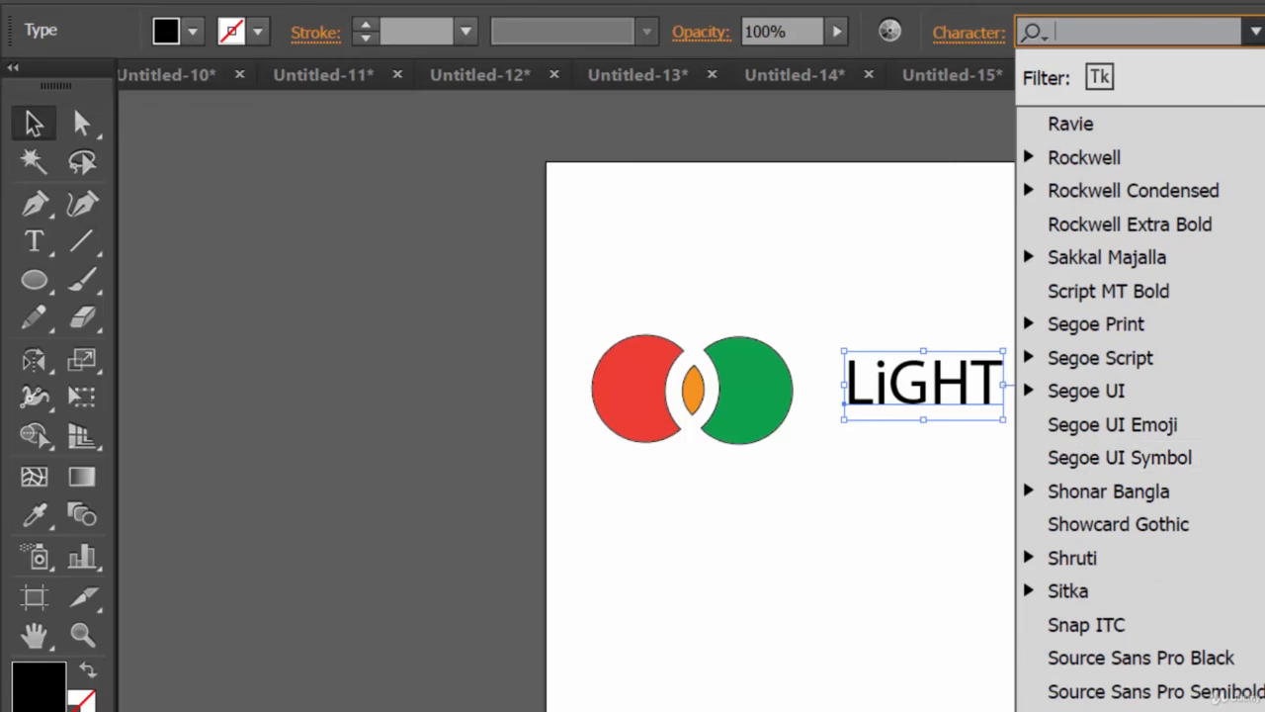
{"action": "left_click", "coordinate": [1088, 710]}
{"action": "left_click", "coordinate": [1040, 506]}
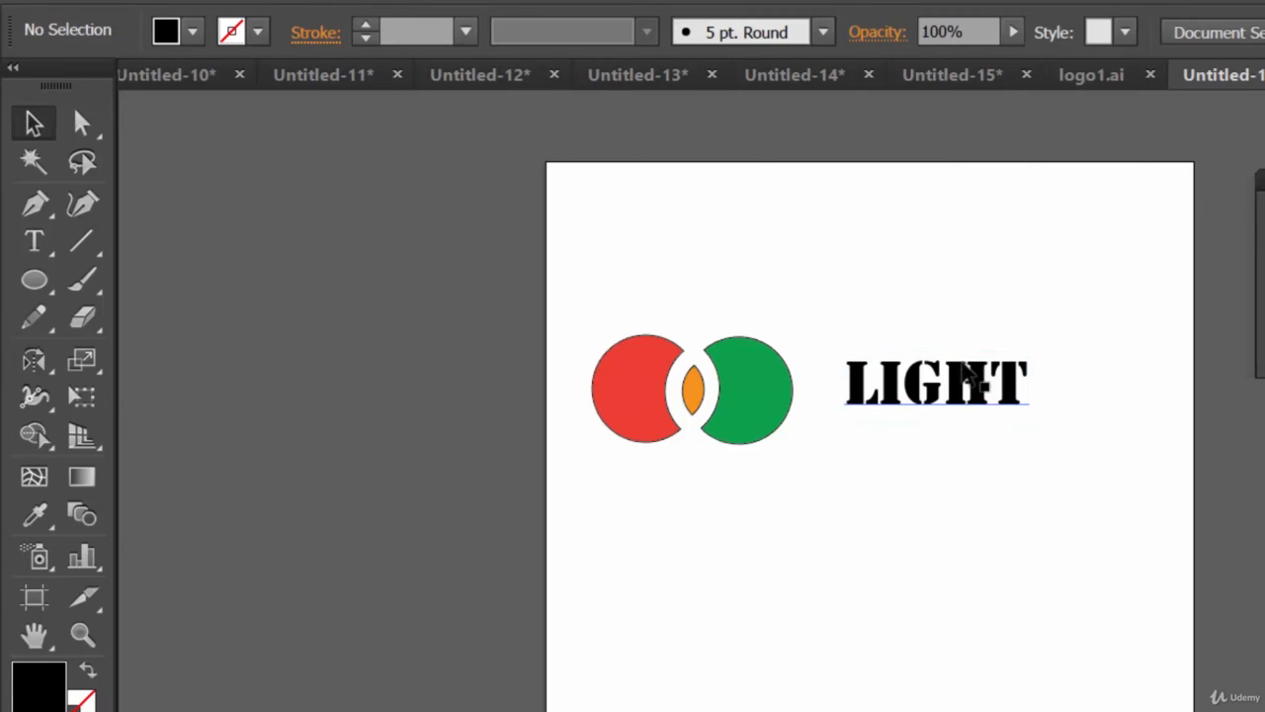
Move the LiGHT text slightly down and closer to the emblem, and set its font to Tw Cen MT Condensed Extra Bold
{"action": "left_click_drag", "start_coordinate": [975, 381], "coordinate": [961, 391]}
{"action": "left_click", "coordinate": [1132, 417]}
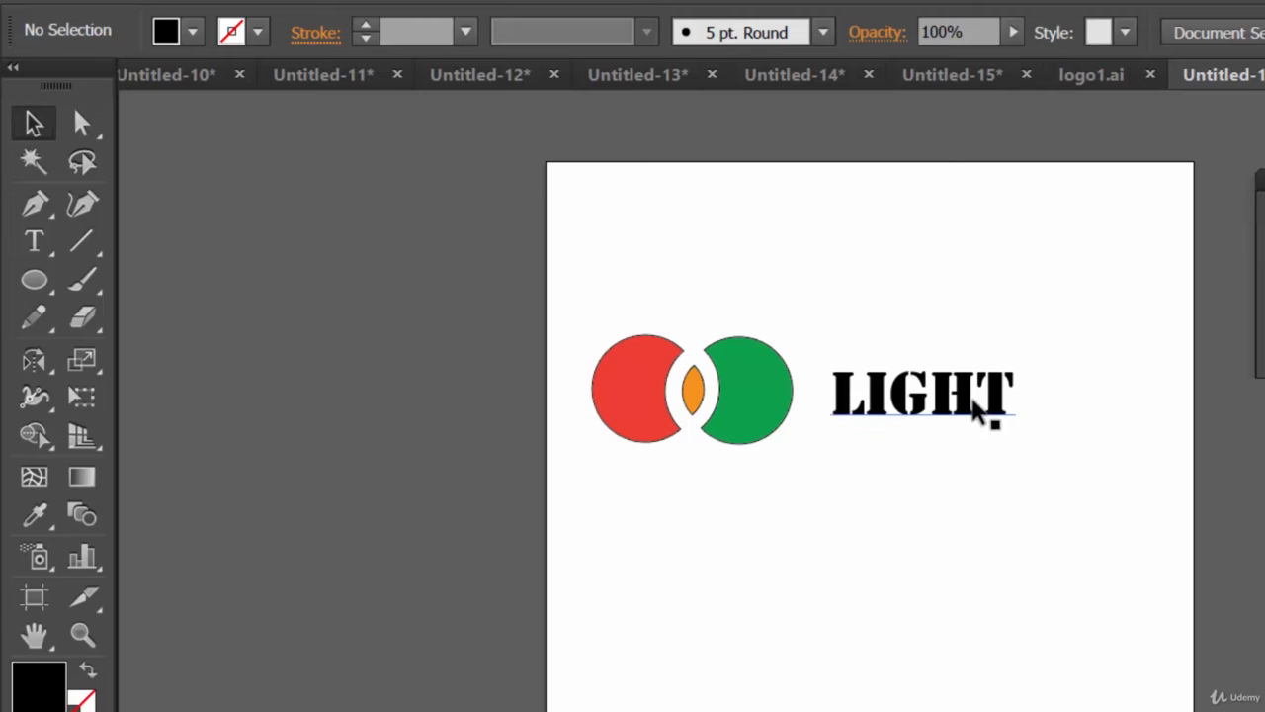
{"action": "left_click", "coordinate": [974, 402]}
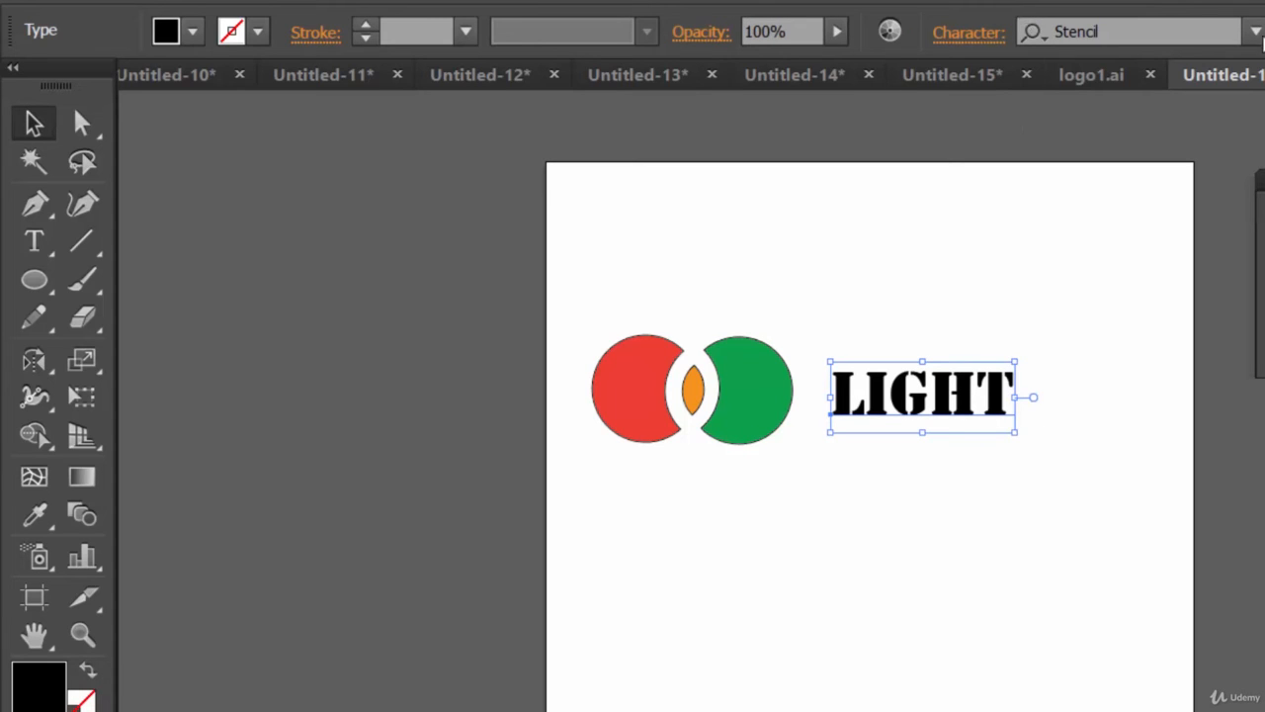
{"action": "left_click", "coordinate": [1256, 34]}
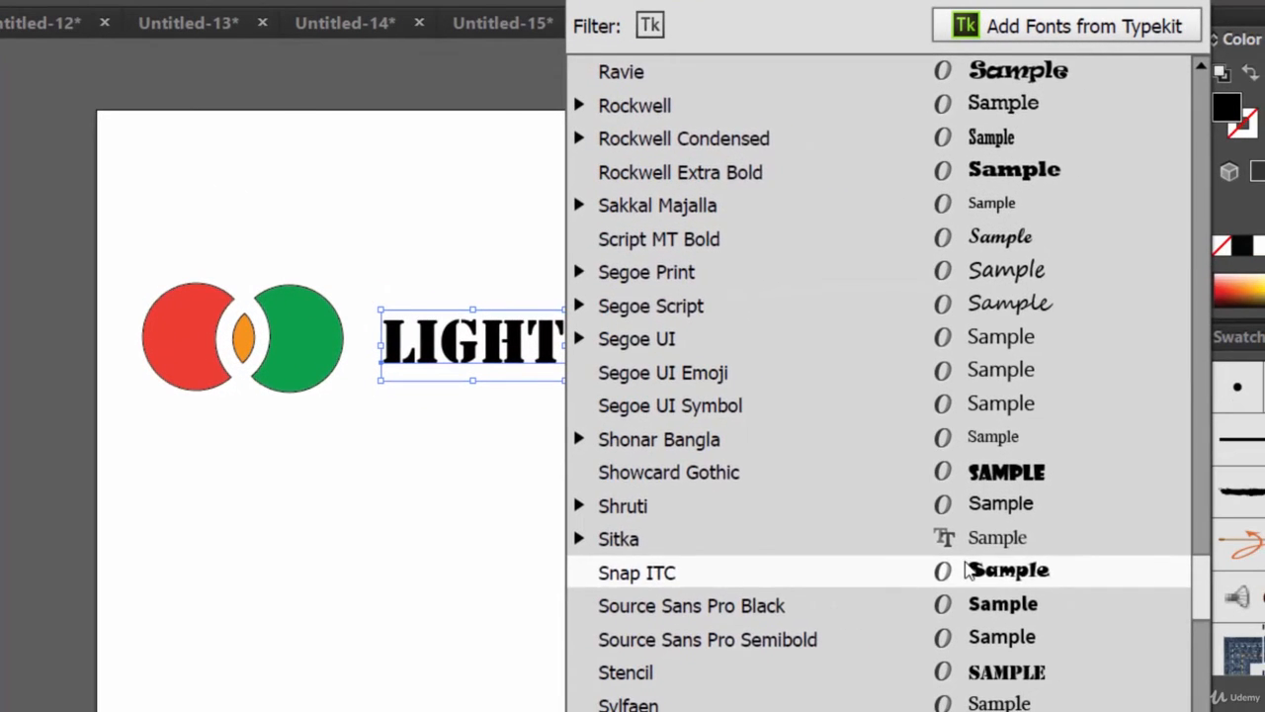
{"action": "scroll", "coordinate": [1264, 607], "scroll_direction": "down", "scroll_amount": 2}
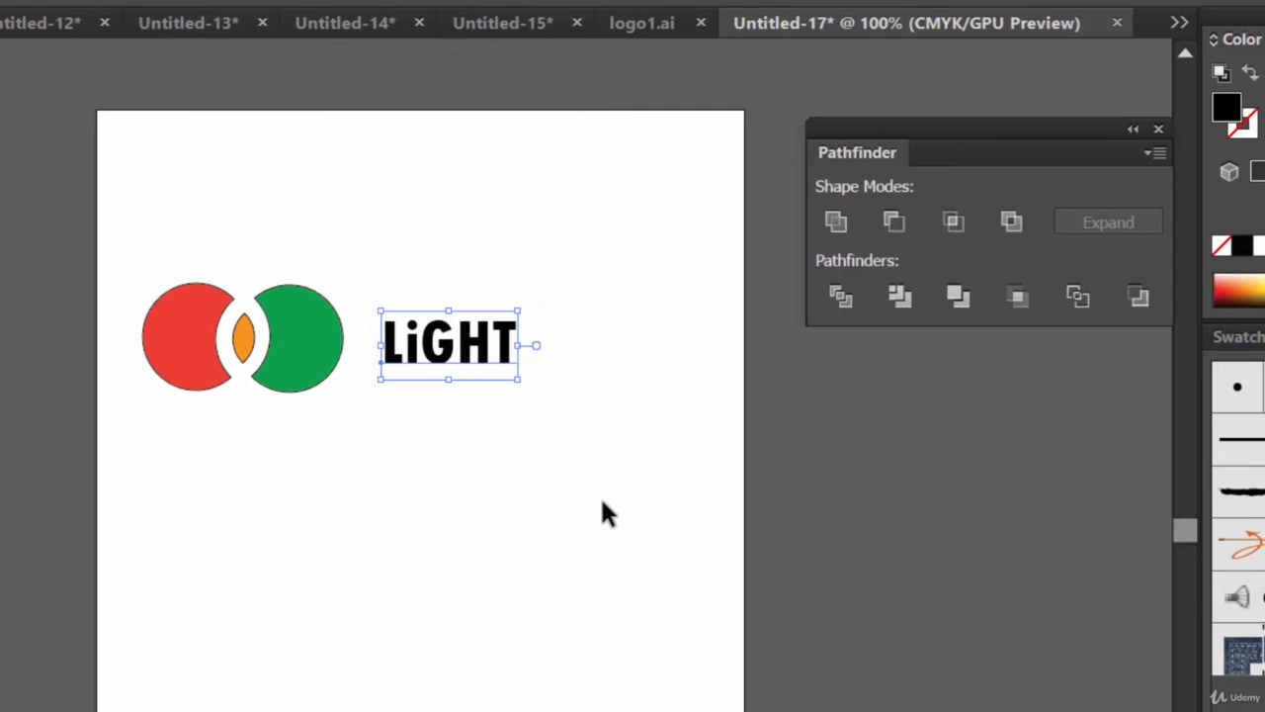
{"action": "left_click", "coordinate": [602, 501]}
Enlarge the LiGHT text to about 81 pt and raise it about 8 pt to line up with the emblem
{"action": "left_click", "coordinate": [483, 350]}
{"action": "left_click_drag", "start_coordinate": [519, 379], "coordinate": [567, 403]}
{"action": "left_click_drag", "start_coordinate": [530, 370], "coordinate": [530, 362]}
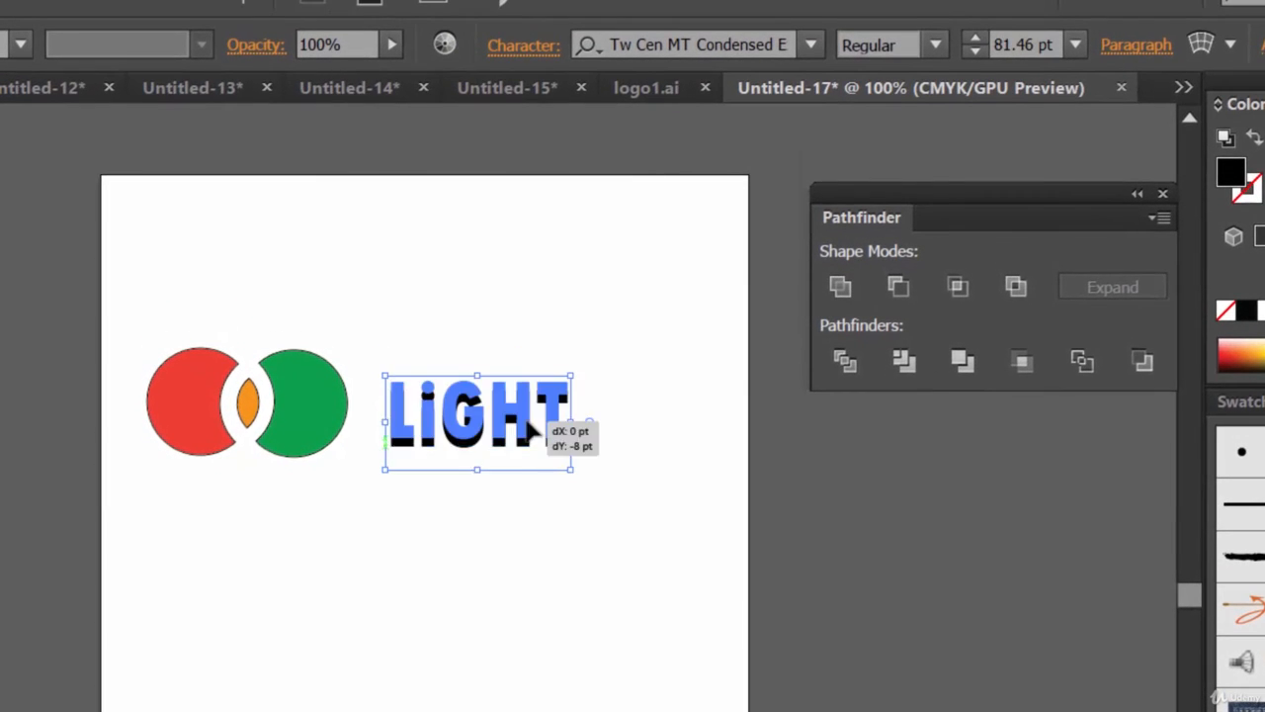
{"action": "left_click_drag", "start_coordinate": [534, 427], "coordinate": [534, 427]}
Replace the LiGHT wording with "ROSHNI" and deselect the text
{"action": "double_click", "coordinate": [440, 420]}
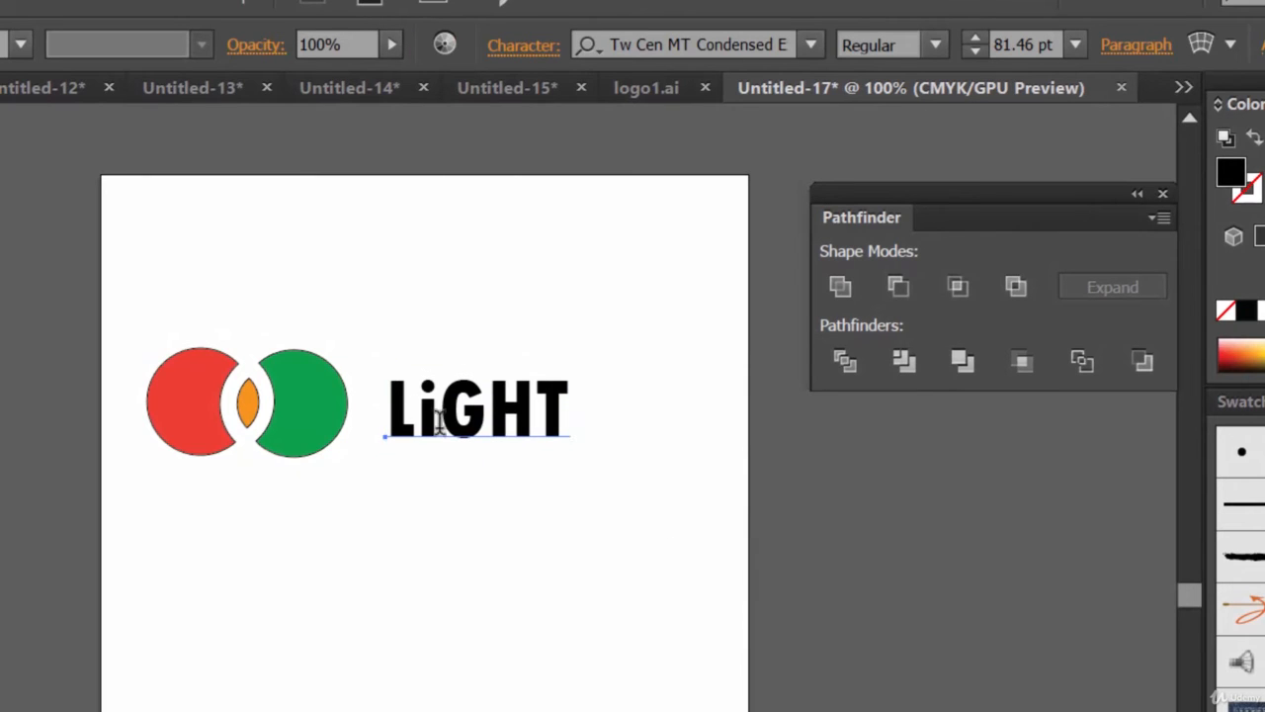
{"action": "key", "text": "BackSpace"}
{"action": "type", "text": "I"}
{"action": "mouse_move", "coordinate": [565, 395]}
{"action": "left_mouse_down"}
{"action": "mouse_move", "coordinate": [390, 392]}
{"action": "mouse_move", "coordinate": [584, 403]}
{"action": "left_mouse_up"}
{"action": "type", "text": "R"}
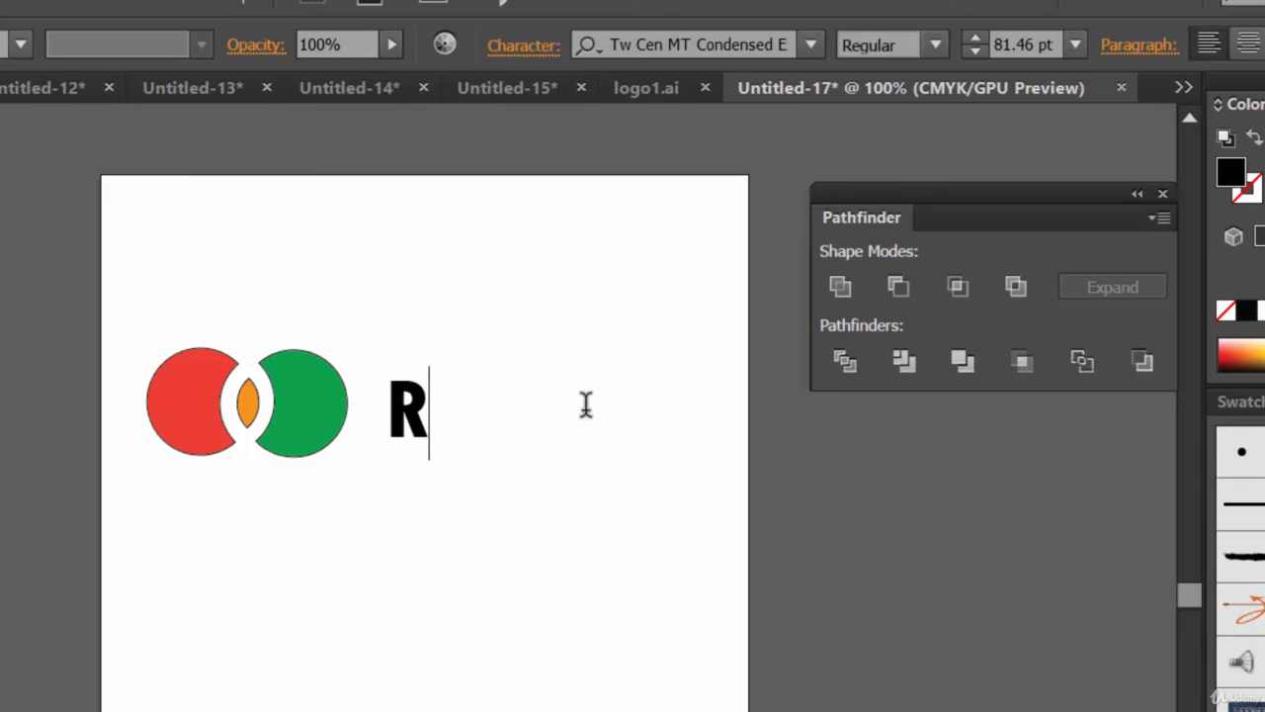
{"action": "type", "text": "OSH"}
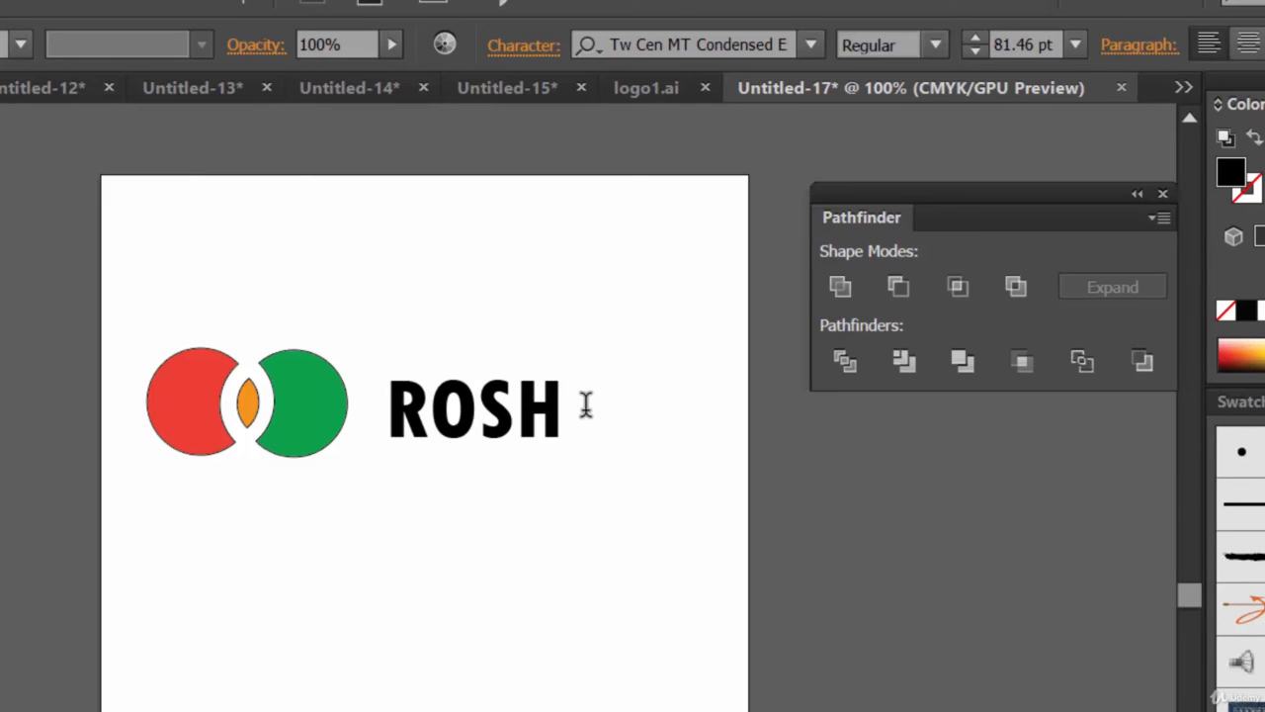
{"action": "type", "text": "NI"}
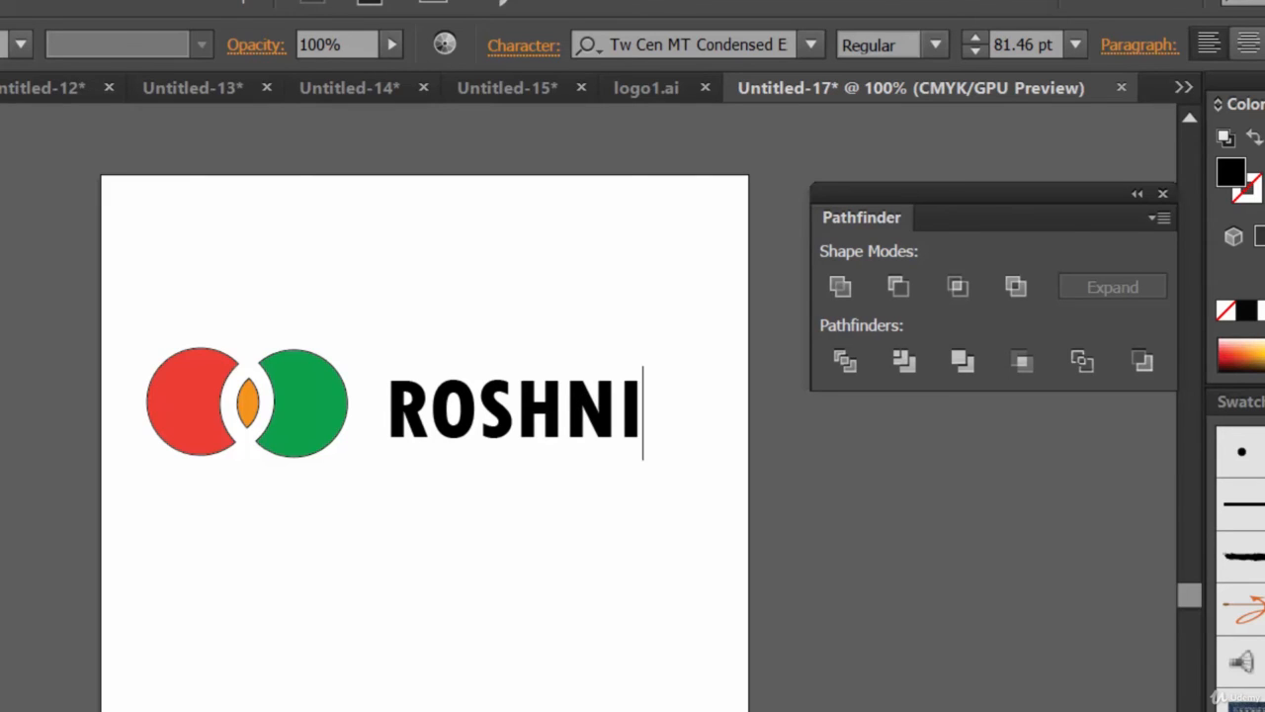
{"action": "key", "text": "Escape"}
{"action": "left_click", "coordinate": [595, 599]}
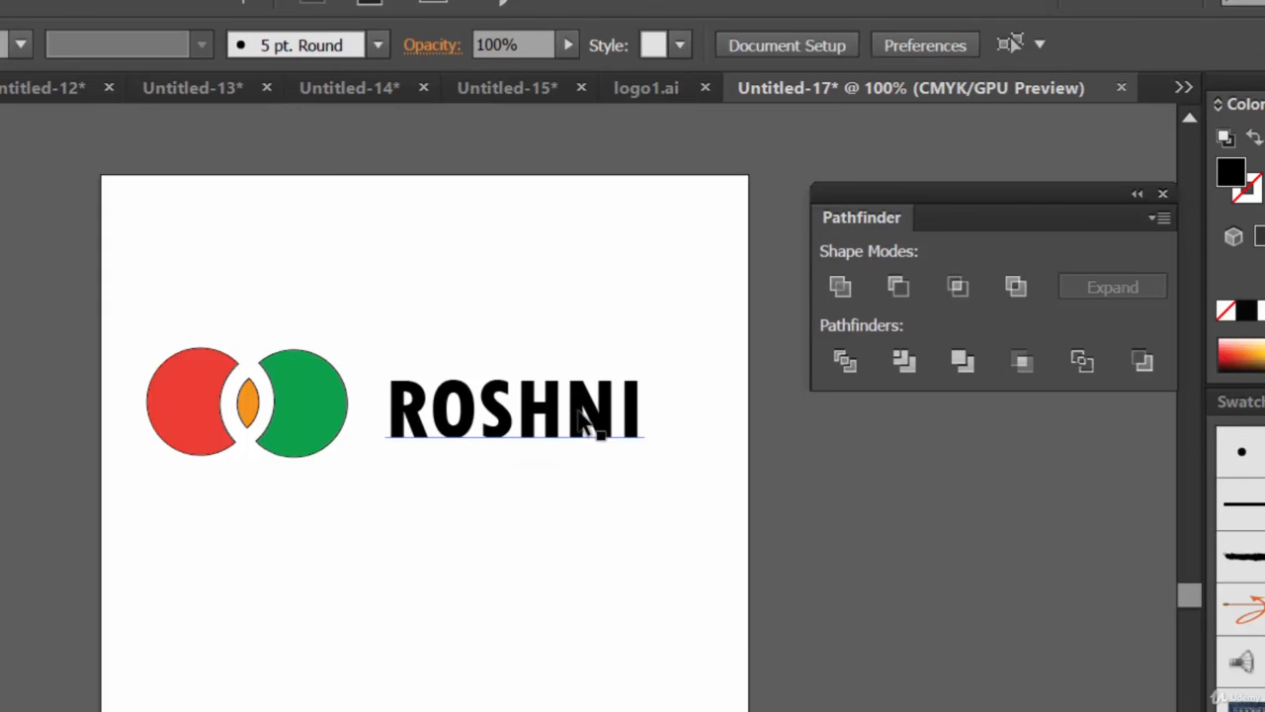
Nudge the ROSHNI text slightly closer to the emblem, and move the whole logo down toward the middle of the artboard
{"action": "left_click_drag", "start_coordinate": [580, 413], "coordinate": [573, 410]}
{"action": "left_click", "coordinate": [603, 546]}
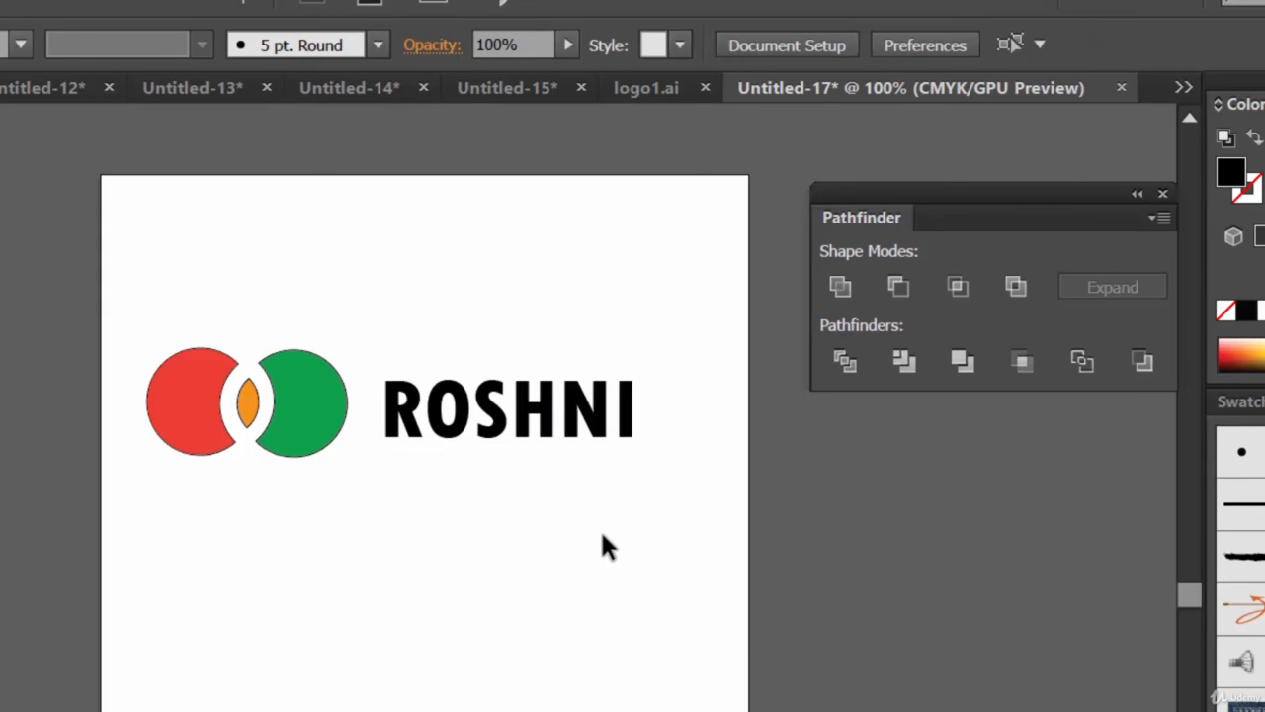
{"action": "left_click_drag", "start_coordinate": [652, 508], "coordinate": [158, 271]}
{"action": "left_click_drag", "start_coordinate": [320, 391], "coordinate": [356, 542]}
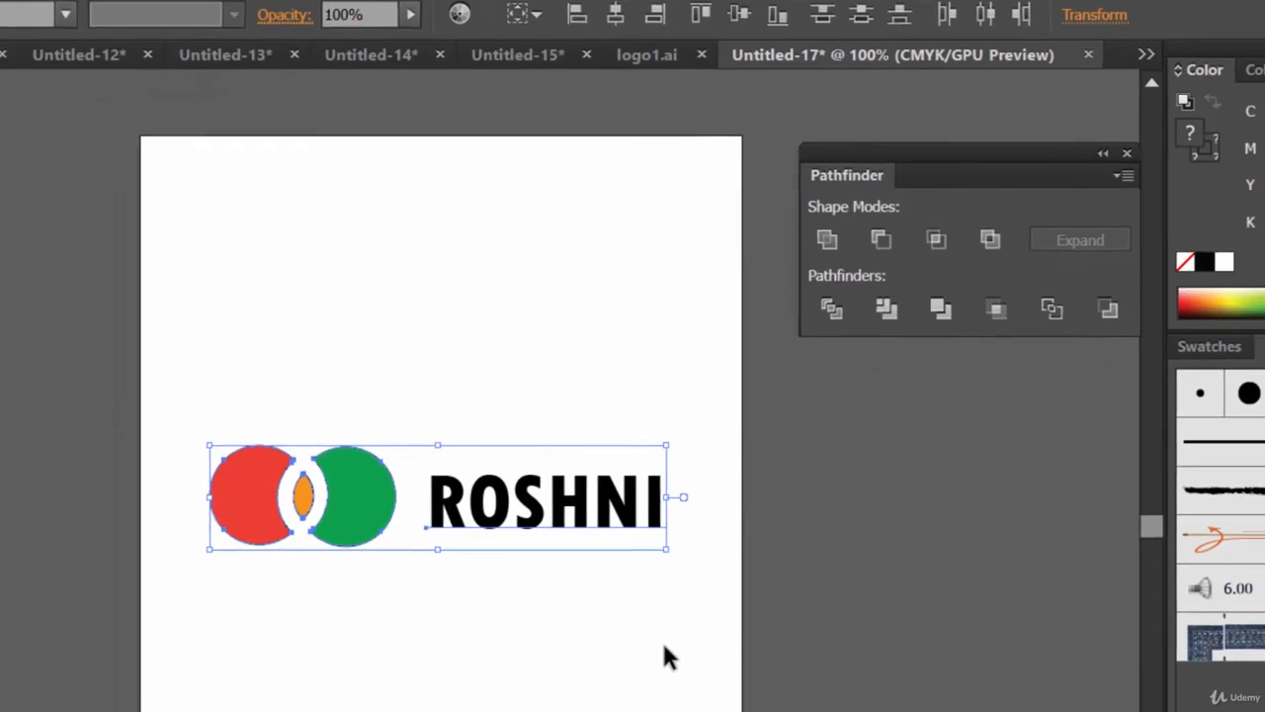
{"action": "left_click", "coordinate": [668, 707]}
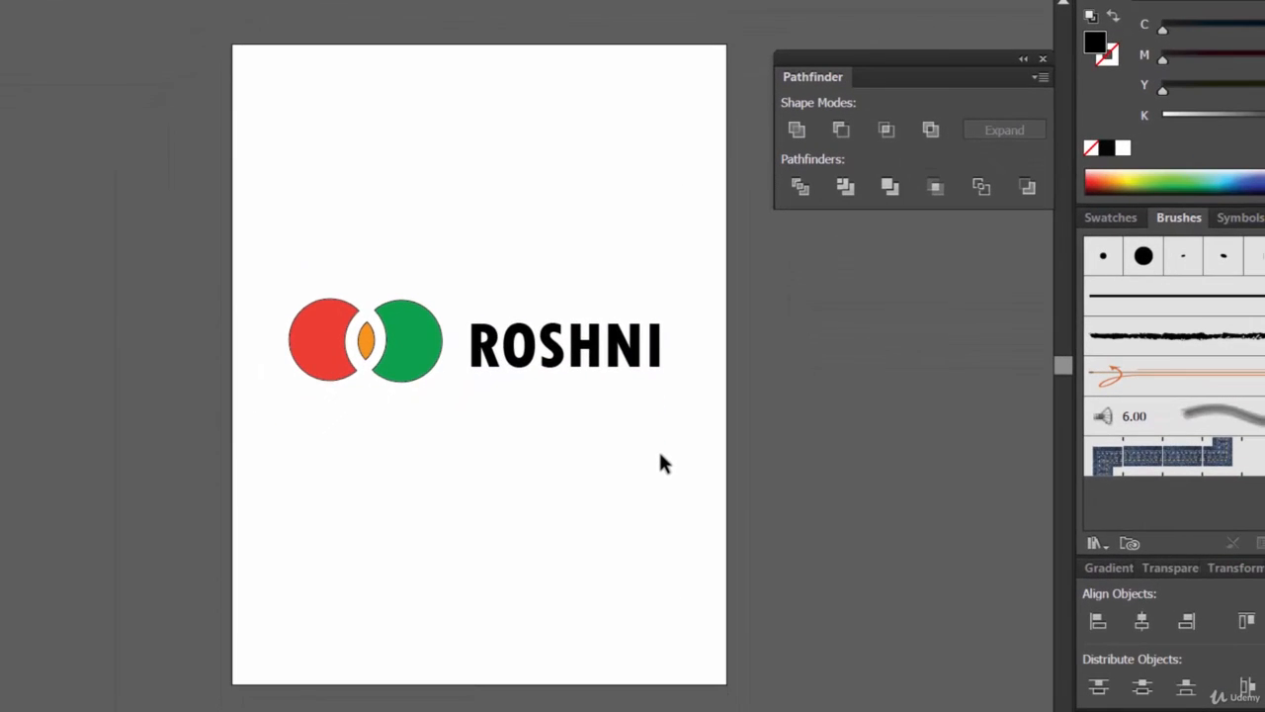
{"action": "left_click", "coordinate": [624, 356]}
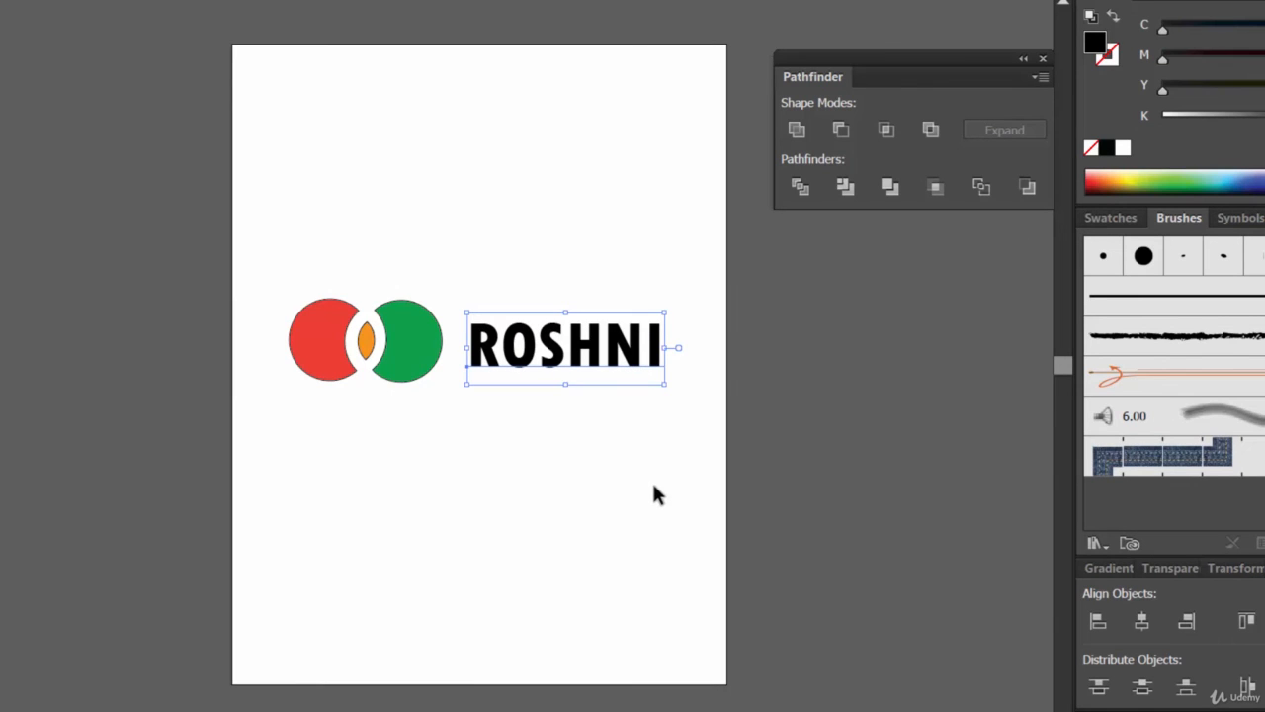
{"action": "left_click", "coordinate": [654, 486]}
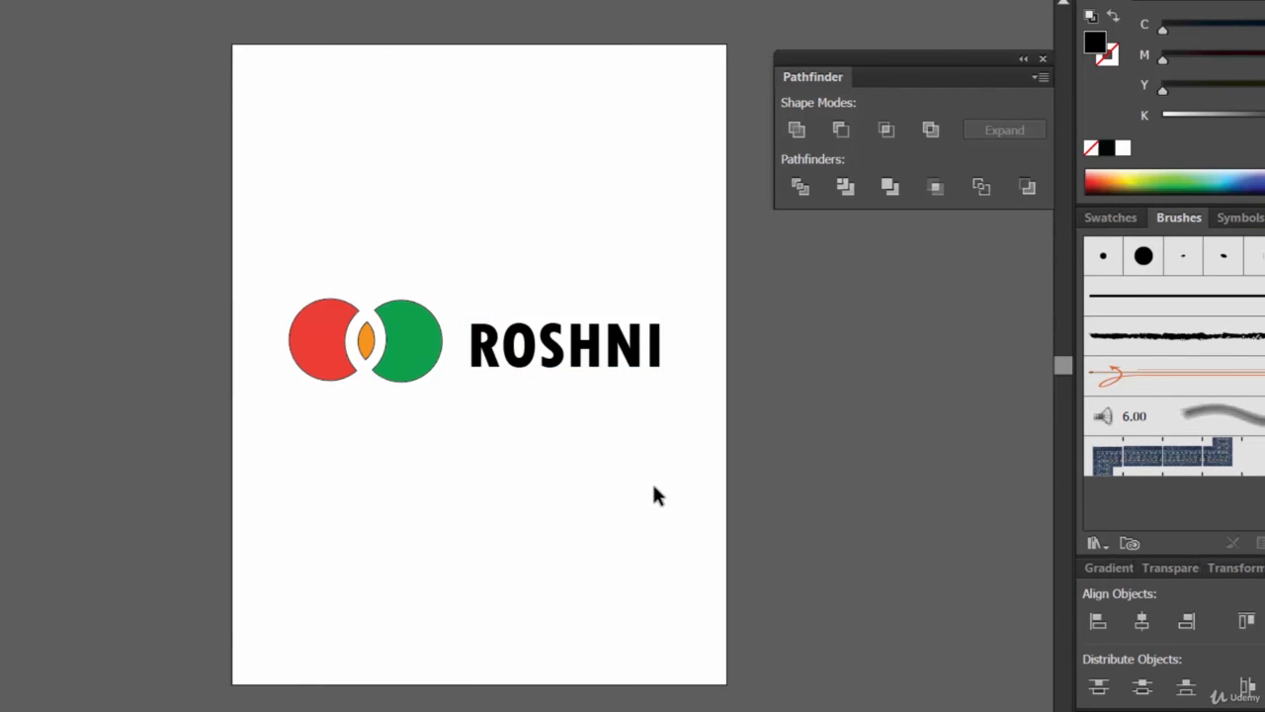
Save the document as logo2 in Adobe Illustrator format in the resources folder, accepting the Illustrator CC options
{"action": "left_click", "coordinate": [37, 18]}
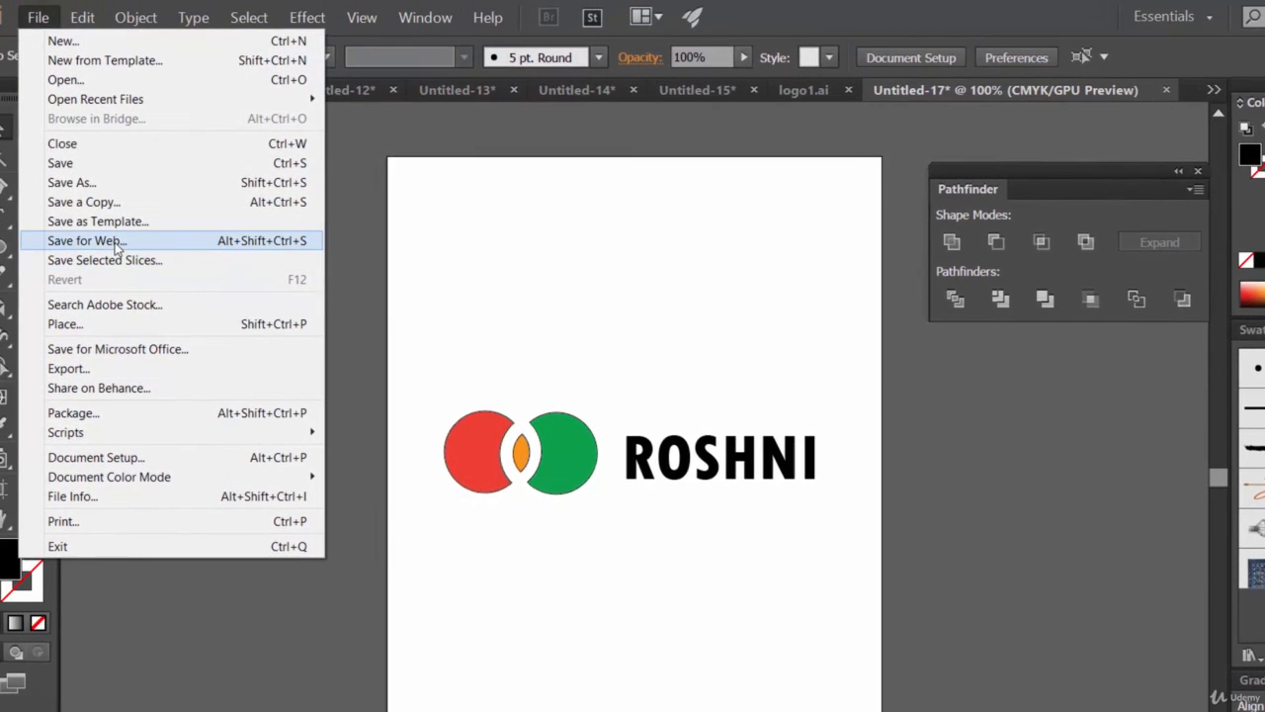
{"action": "left_click", "coordinate": [72, 182]}
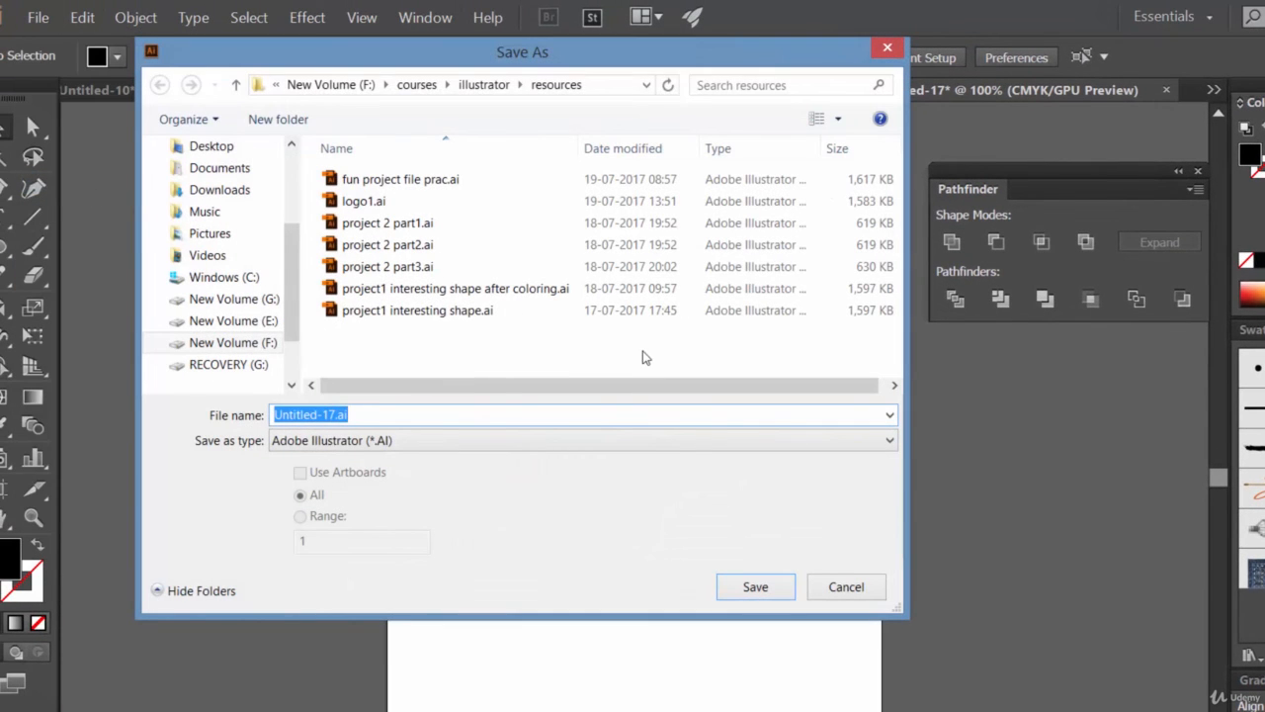
{"action": "type", "text": "logo2"}
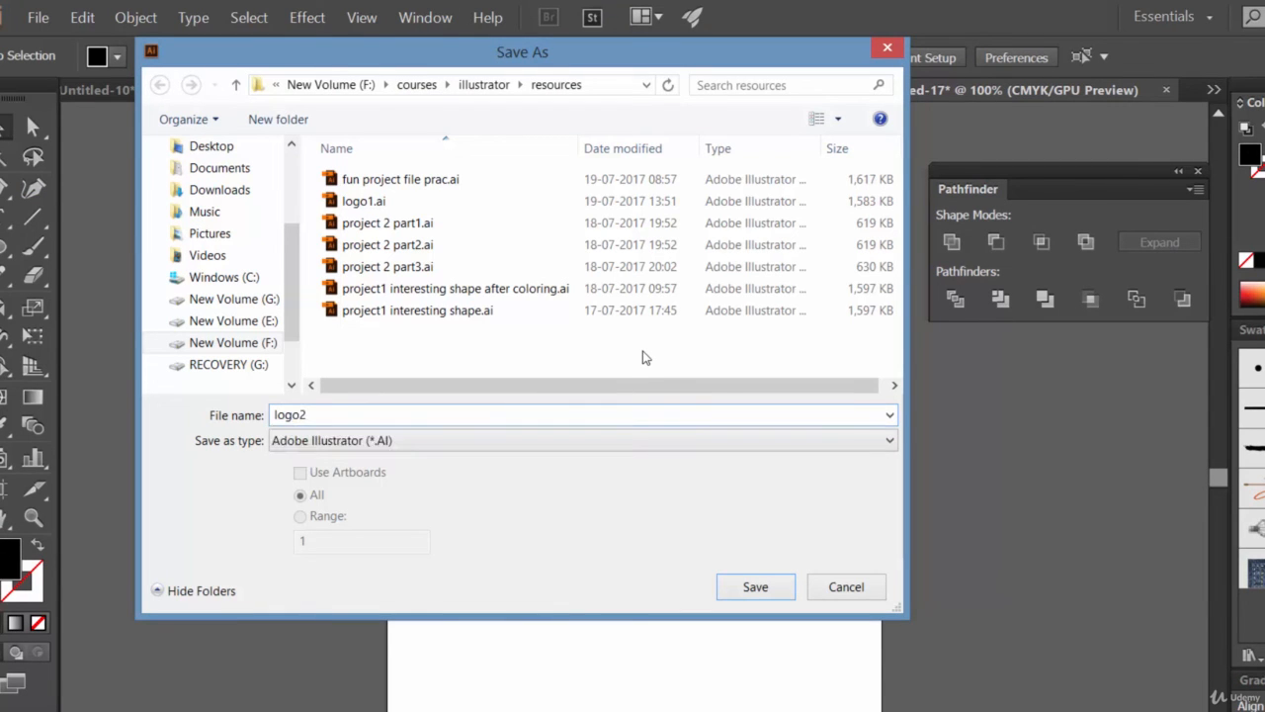
{"action": "left_click", "coordinate": [770, 588]}
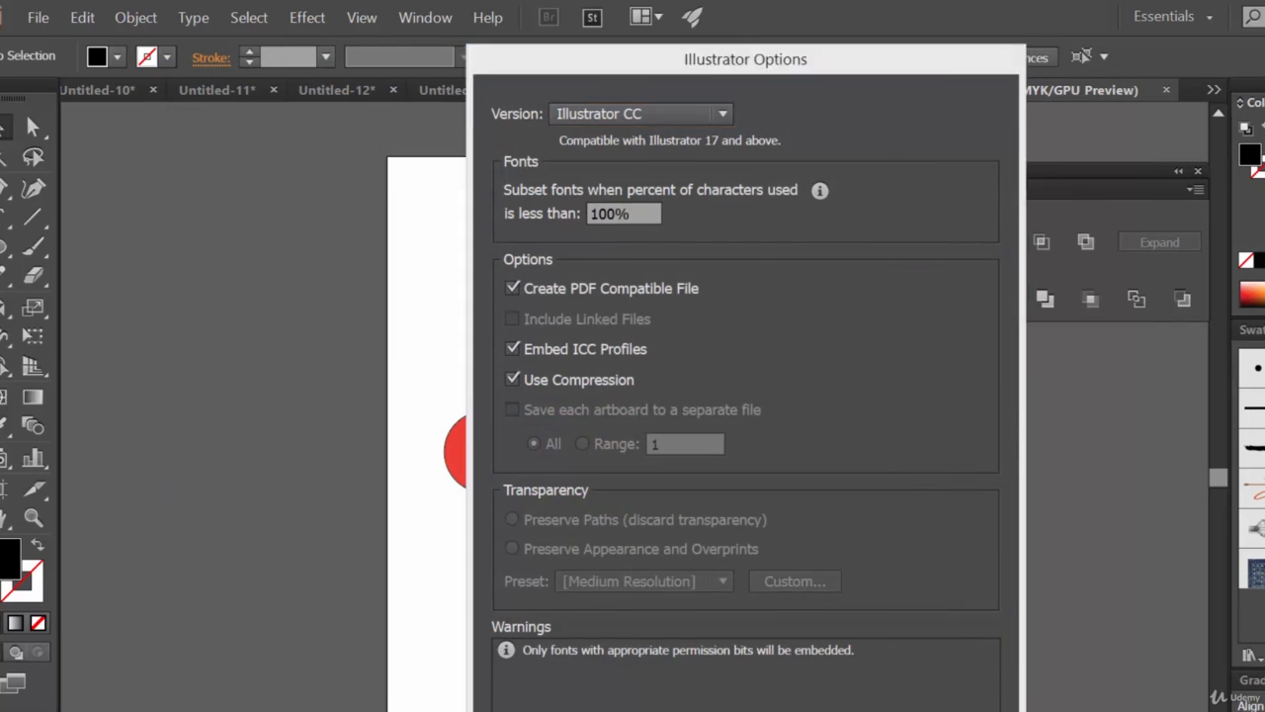
{"action": "key", "text": "Return"}
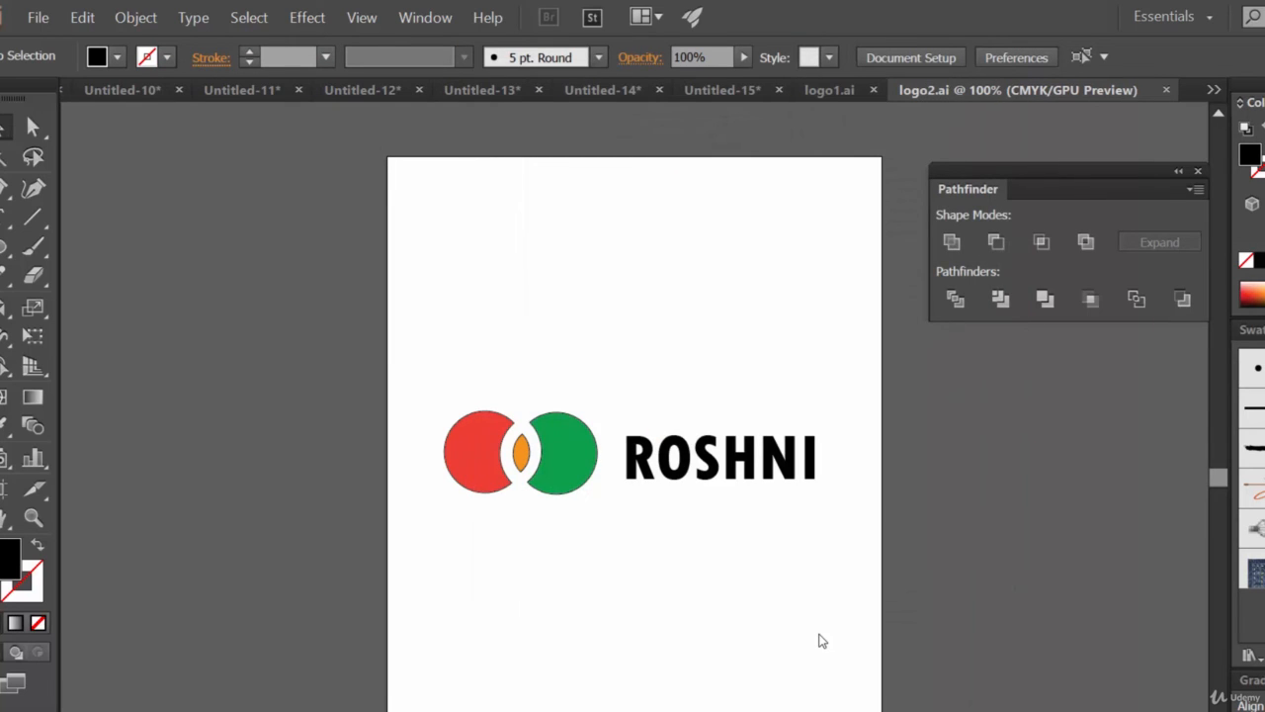